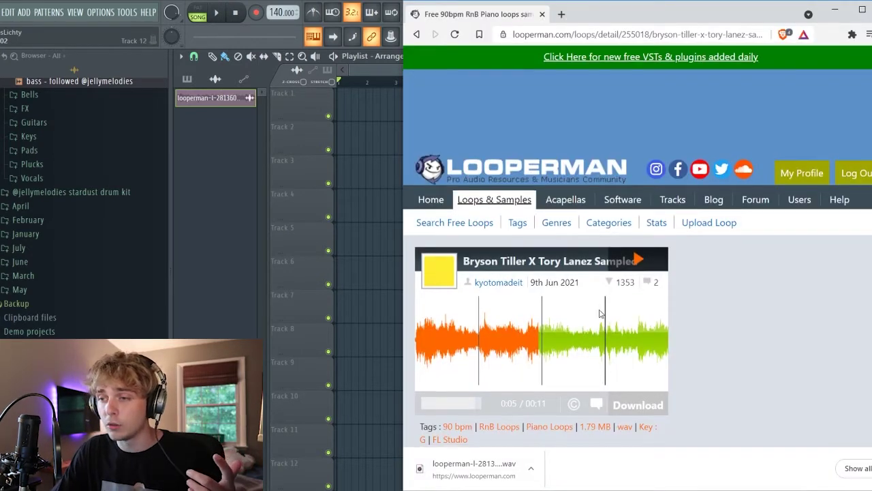
# Step: Play the Bryson Tiller X Tory Lanez Sampled loop on Looperman and review its tempo, key tags and description
pyautogui.scroll(-1, 600, 313)
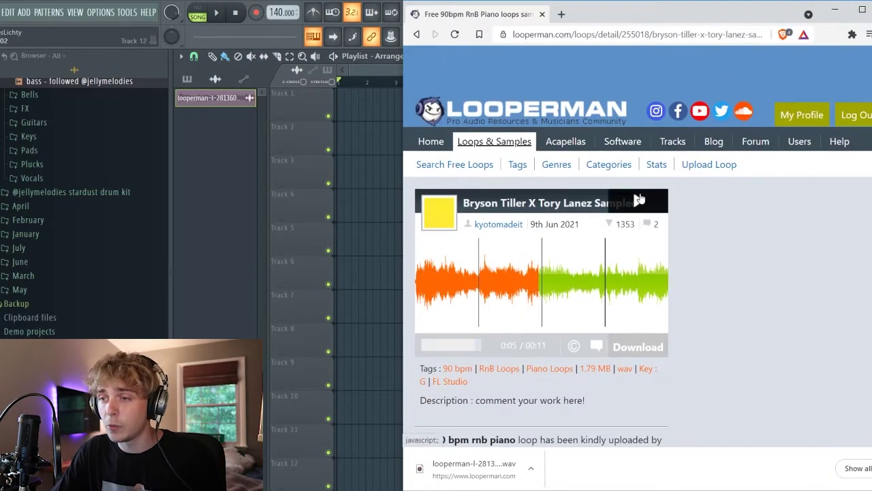
pyautogui.click(418, 289)
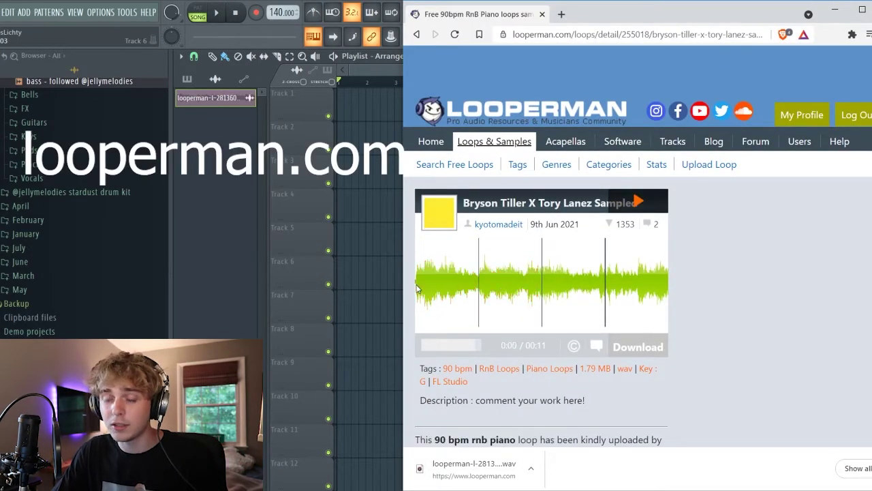
pyautogui.click(639, 202)
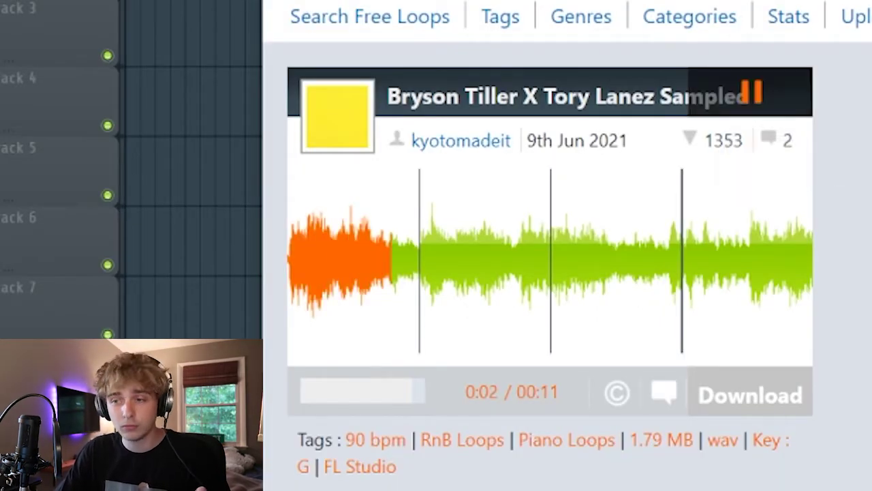
pyautogui.scroll(-2, 752, 302)
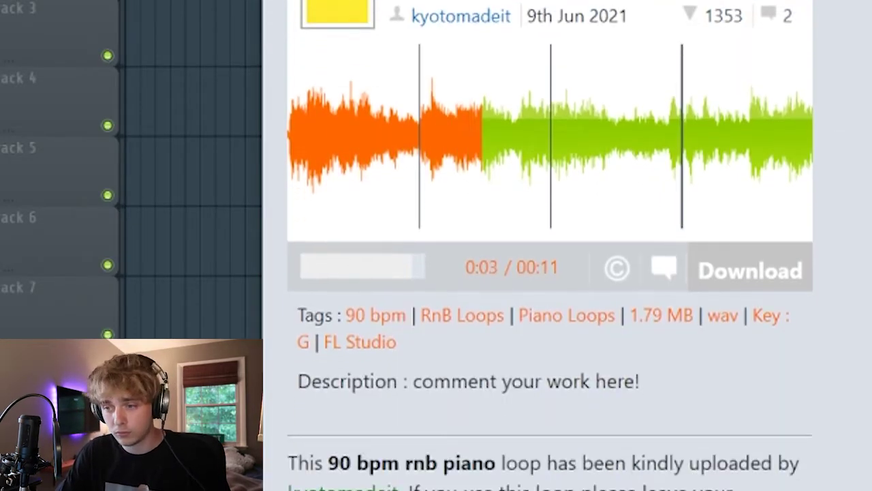
pyautogui.scroll(3, 751, 301)
pyautogui.scroll(-2, 566, 273)
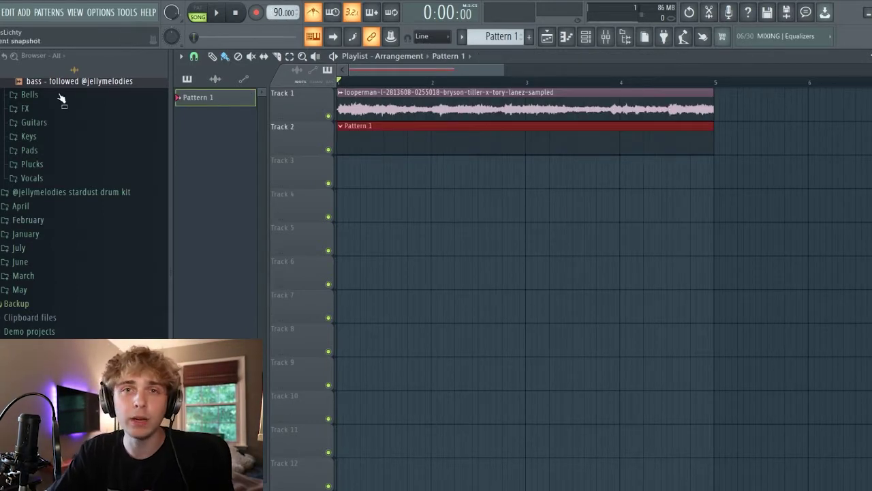
# Step: Open the channel rack, show its Unsorted channels and reposition it over the playlist
pyautogui.doubleClick(537, 137)
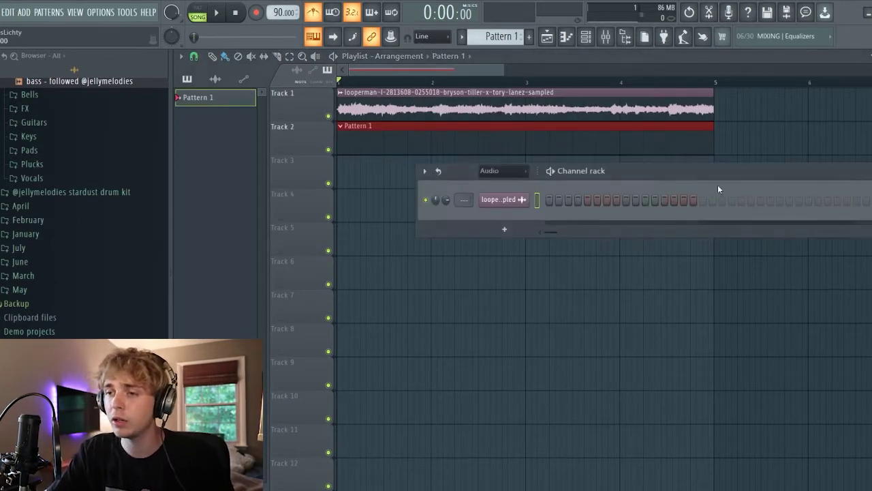
pyautogui.click(496, 208)
pyautogui.moveTo(589, 173); pyautogui.dragTo(623, 161)
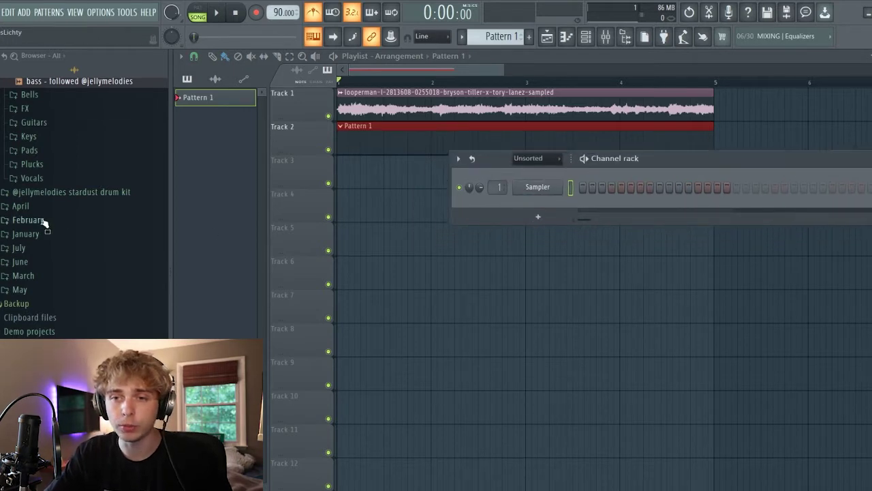
pyautogui.scroll(4, 45, 225)
pyautogui.click(53, 250)
pyautogui.click(65, 240)
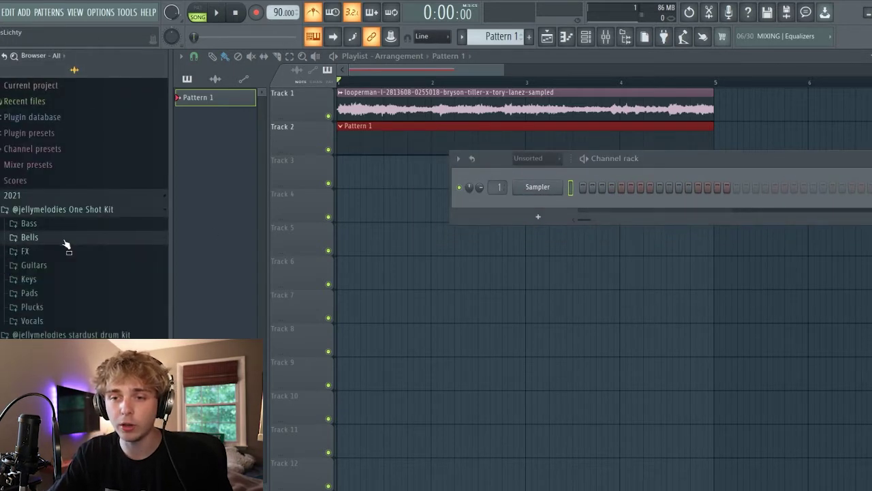
pyautogui.click(89, 212)
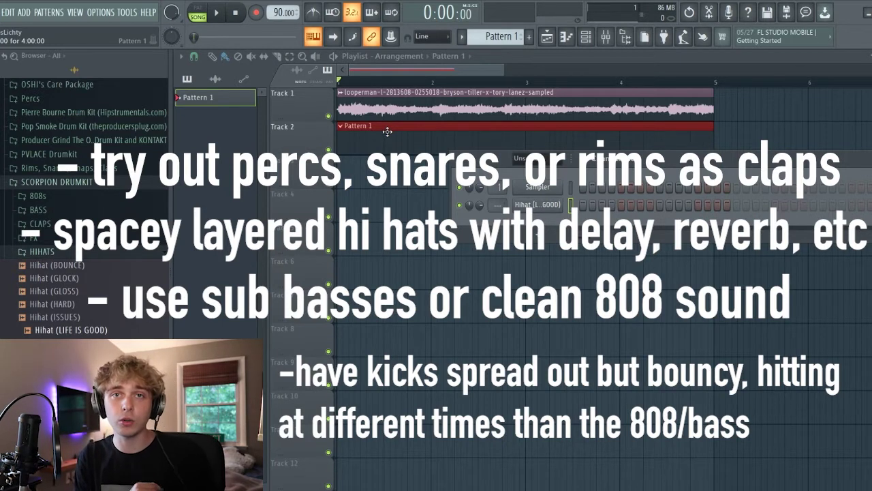
# Step: Place C5 notes for Hihat (LIFE IS GOOD) in bar 1: one on beat 1 and two back-to-back from the second half of beat 2
pyautogui.click(604, 207)
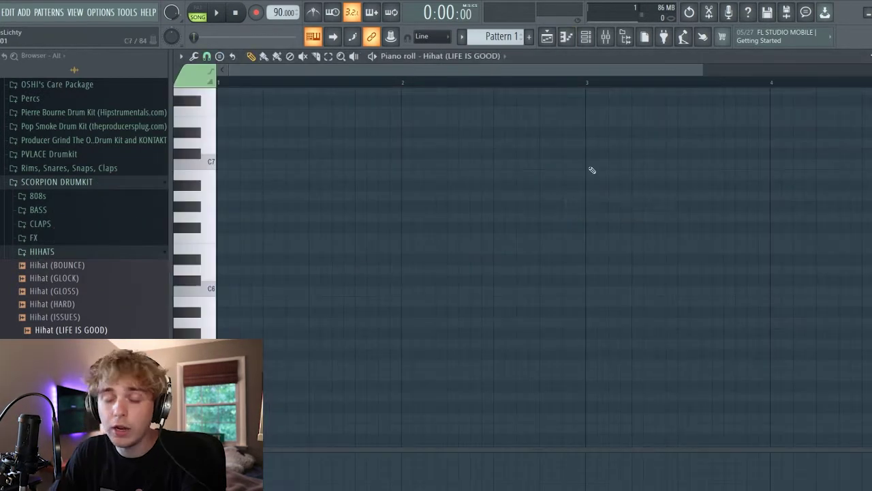
pyautogui.moveTo(228, 272); pyautogui.dragTo(184, 255)
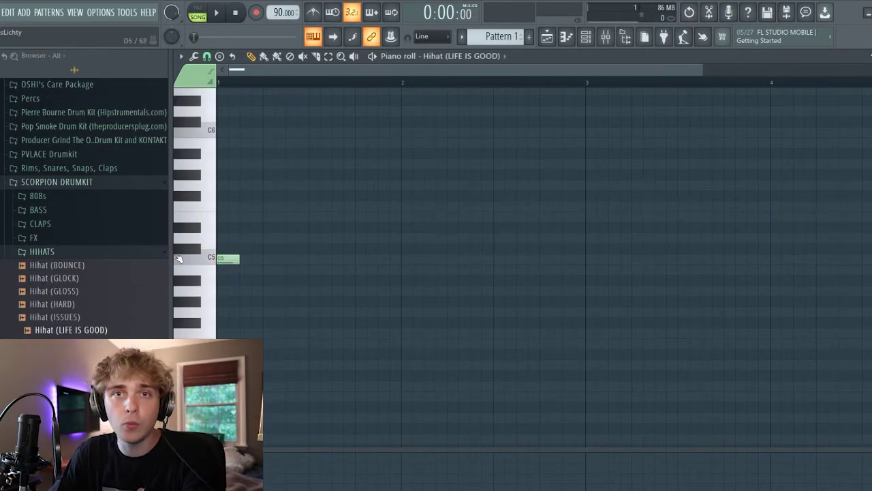
pyautogui.keyDown('ctrl'); pyautogui.scroll(-2, 262, 286); pyautogui.keyUp('ctrl')
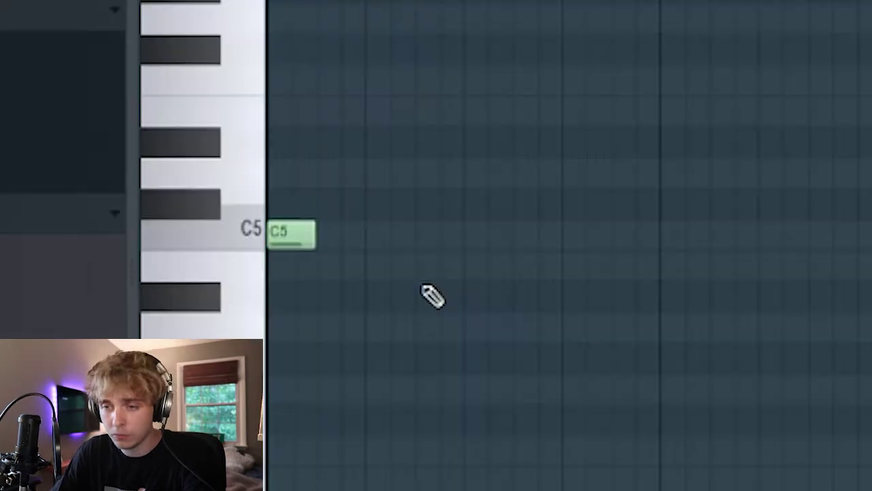
pyautogui.press('space')
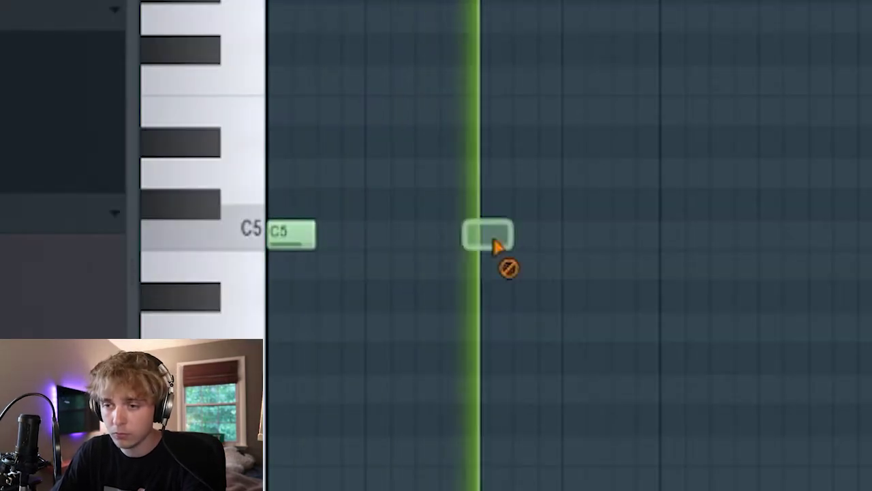
pyautogui.click(430, 237)
pyautogui.click(465, 235)
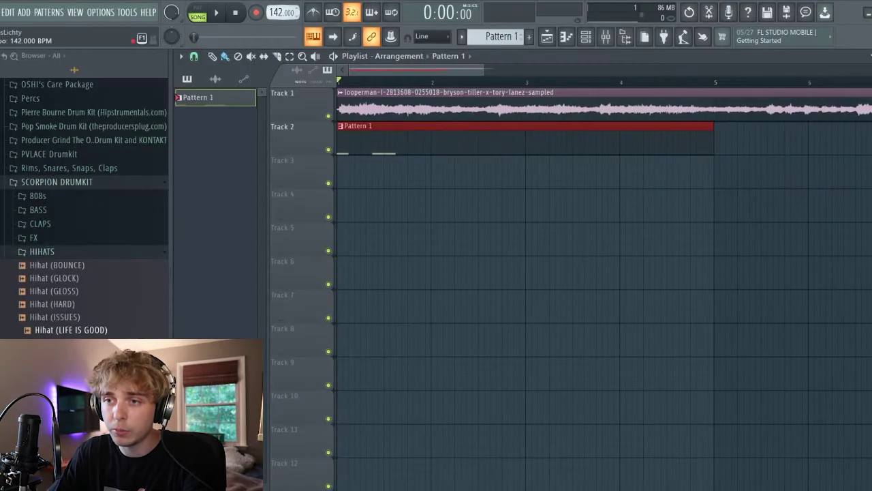
# Step: Set the project tempo to 180 BPM and start playback
pyautogui.moveTo(282, 12); pyautogui.dragTo(282, 2)
pyautogui.press('space')
# Step: Reopen the Hihat (LIFE IS GOOD) piano roll and add a C5 note on beat 3 of bar 2 during playback
pyautogui.press('F6')
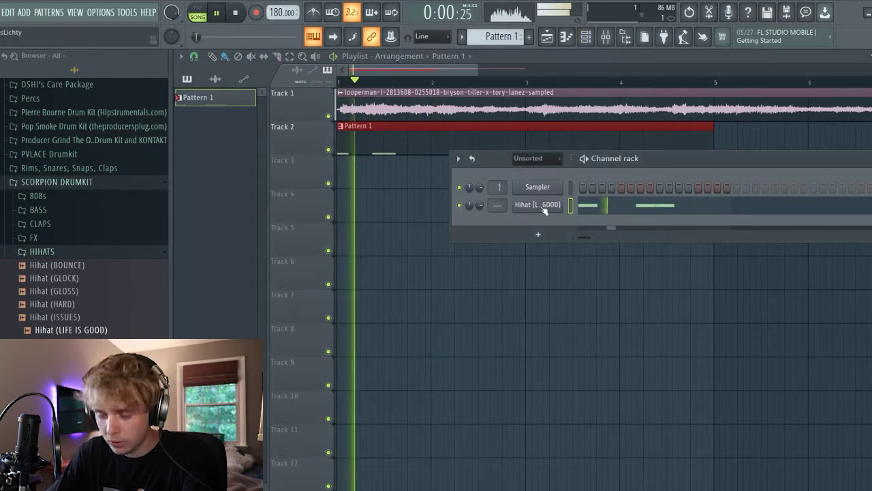
pyautogui.rightClick(534, 209)
pyautogui.click(550, 208)
pyautogui.press('space')
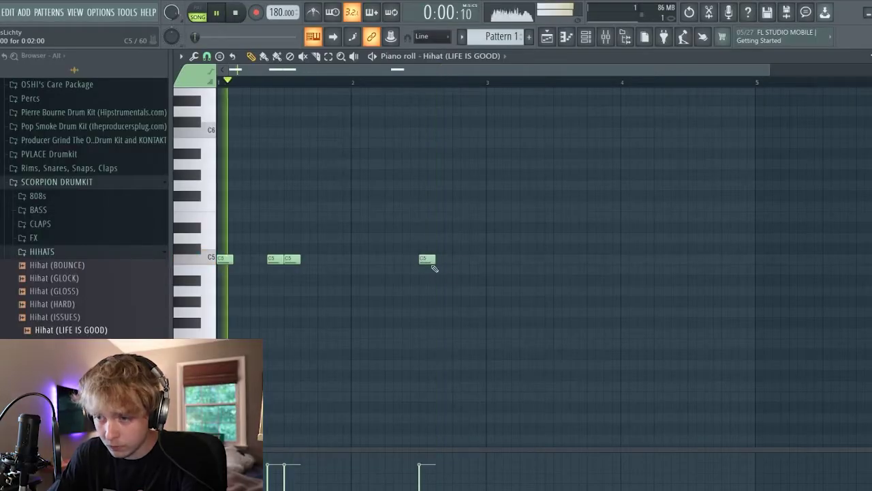
# Step: Duplicate the two-bar Hihat (LIFE IS GOOD) pattern into bars 3 and 4
pyautogui.hotkey('ctrl', 'a')
pyautogui.hotkey('ctrl', 'b')
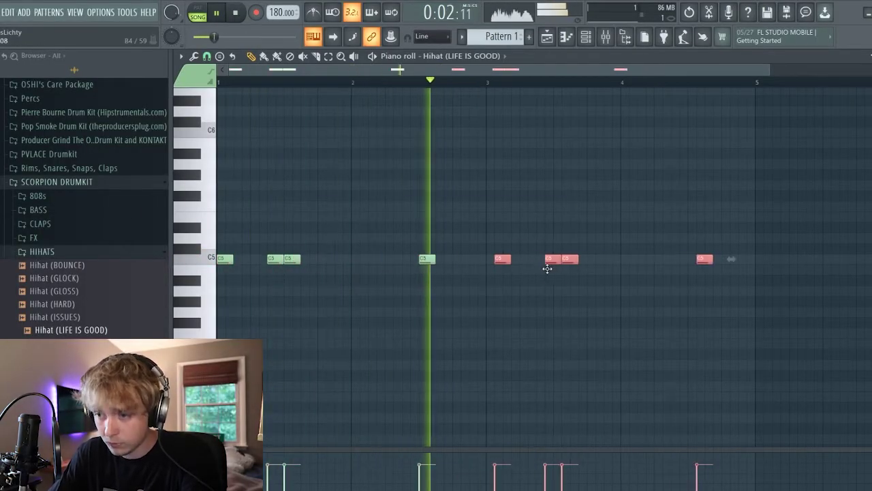
pyautogui.scroll(-2, 379, 292)
pyautogui.click(563, 311)
pyautogui.rightClick(563, 311)
pyautogui.press('space')
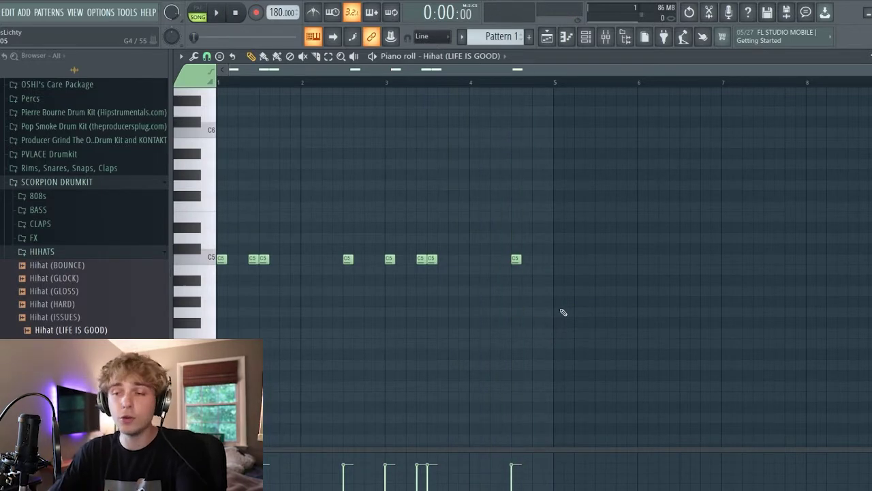
# Step: Duplicate the four-bar hi-hat pattern into bars 5 to 8 and briefly play it back
pyautogui.hotkey('ctrl', 'a')
pyautogui.hotkey('ctrl', 'b')
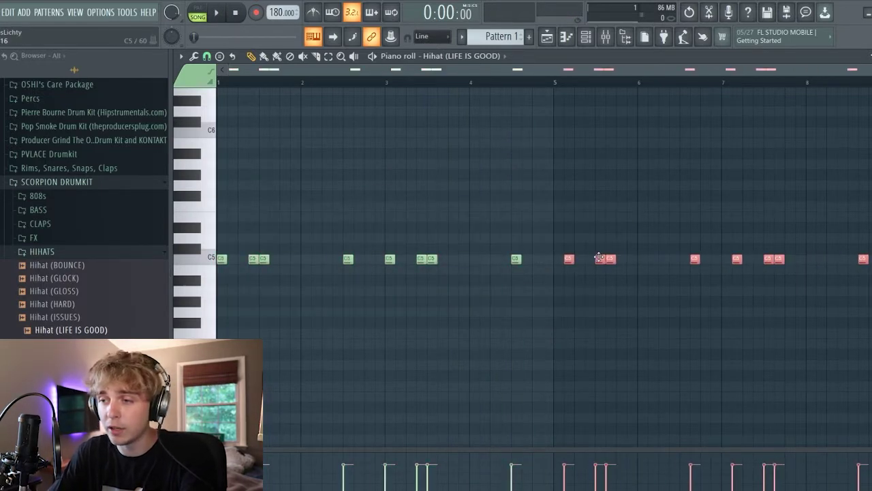
pyautogui.scroll(-2, 558, 255)
pyautogui.press('space')
pyautogui.press('space')
# Step: Add the Hihat (LIKE USUAL) sample as a new channel and open its piano roll
pyautogui.click(585, 39)
pyautogui.click(18, 333)
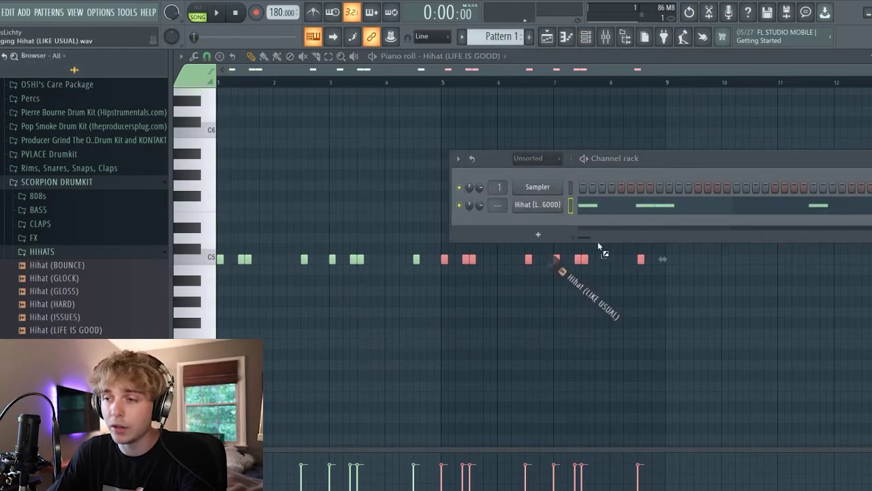
pyautogui.moveTo(553, 225); pyautogui.dragTo(555, 223)
pyautogui.rightClick(561, 217)
pyautogui.click(584, 222)
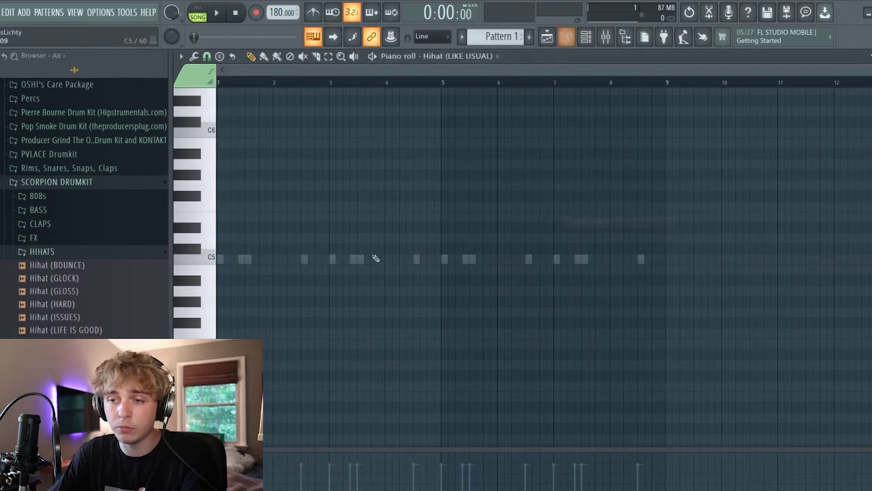
# Step: Place a B4 note on beat 4 of bar 1 for Hihat (LIKE USUAL) and chop it into four slices
pyautogui.click(269, 276)
pyautogui.scroll(3, 270, 278)
pyautogui.press('space')
pyautogui.hotkey('alt', 'u')
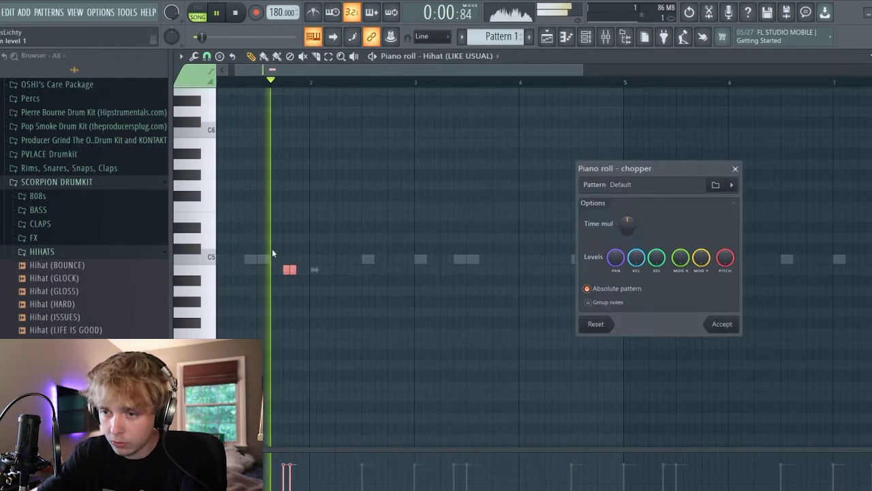
pyautogui.click(719, 324)
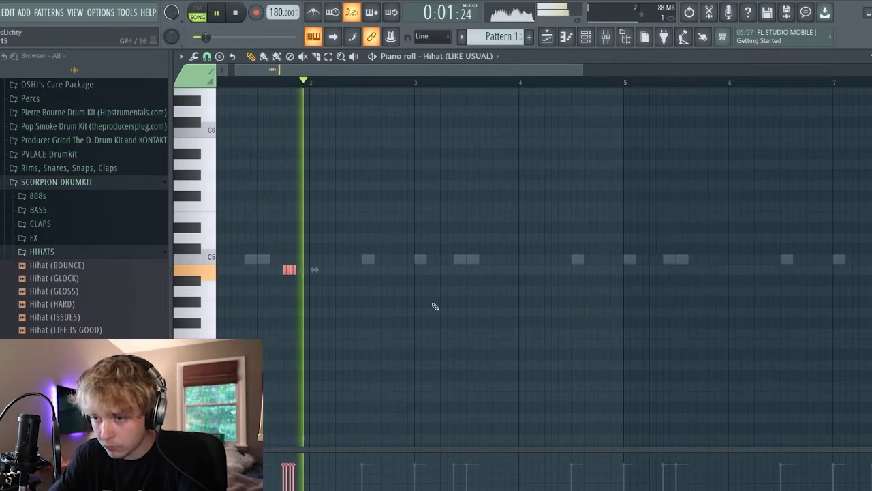
# Step: Move the chopped hi-hat roll to beat 4 of bar 3 and copy it to beat 4 of bar 7
pyautogui.moveTo(384, 318); pyautogui.dragTo(283, 241)
pyautogui.moveTo(289, 272); pyautogui.dragTo(498, 272)
pyautogui.scroll(-2, 529, 300)
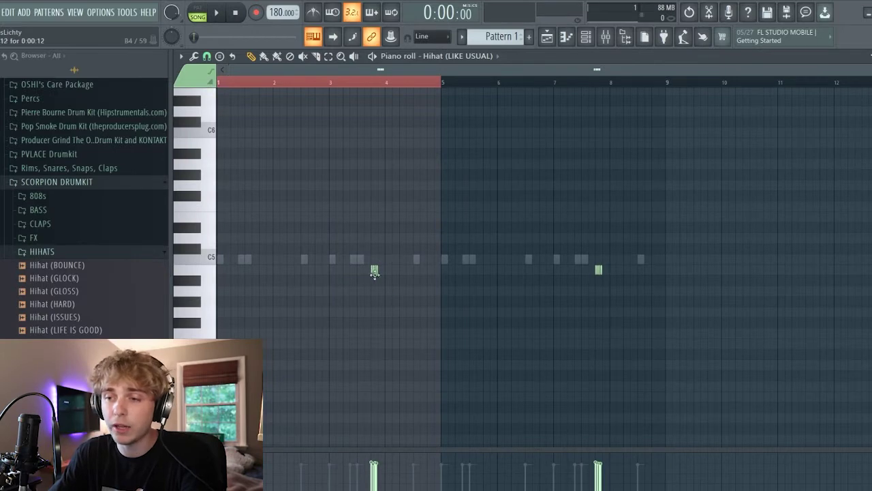
# Step: Add the Hihat (STATIC) sample as a new channel and open its piano roll
pyautogui.click(588, 38)
pyautogui.click(51, 381)
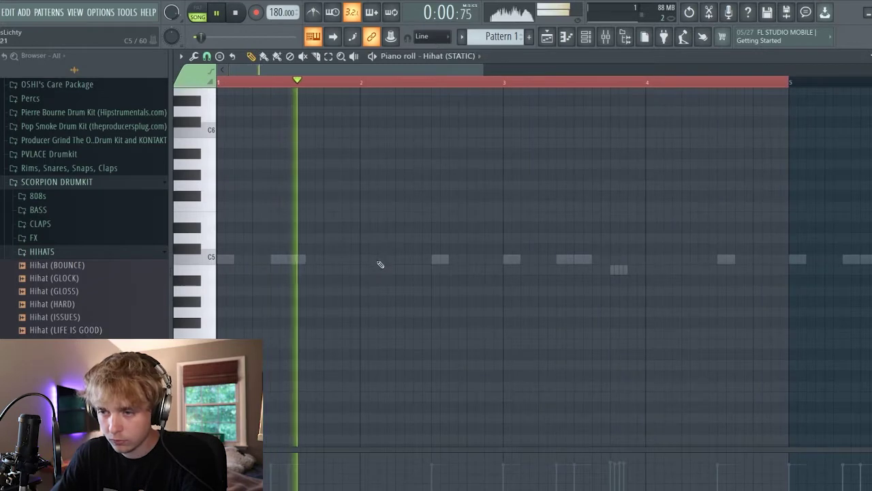
# Step: Place three consecutive C5 notes early in bar 2 for Hihat (STATIC) while auditioning them
pyautogui.click(381, 261)
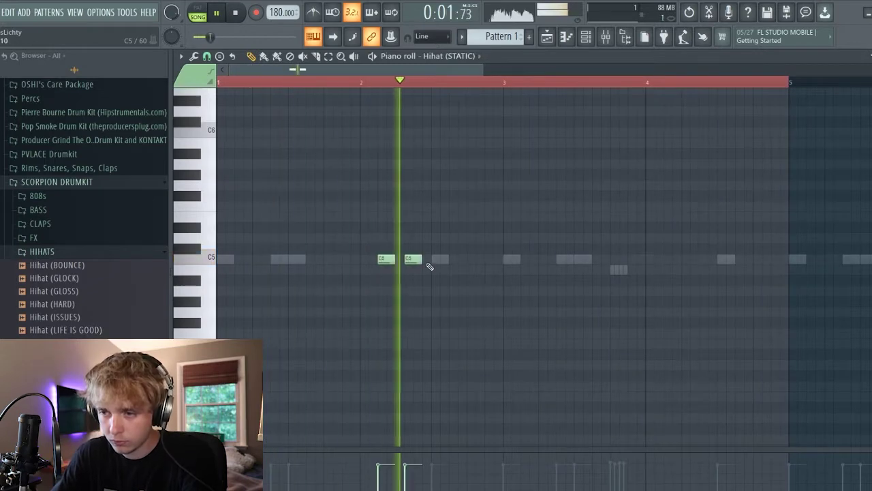
pyautogui.click(407, 260)
pyautogui.press('space')
pyautogui.press('space')
pyautogui.moveTo(417, 261); pyautogui.dragTo(409, 261)
pyautogui.click(415, 261)
# Step: Transpose the three Hihat (STATIC) notes in bar 2 down an octave to C4 and play them back
pyautogui.moveTo(454, 284); pyautogui.dragTo(379, 257)
pyautogui.press('Delete')
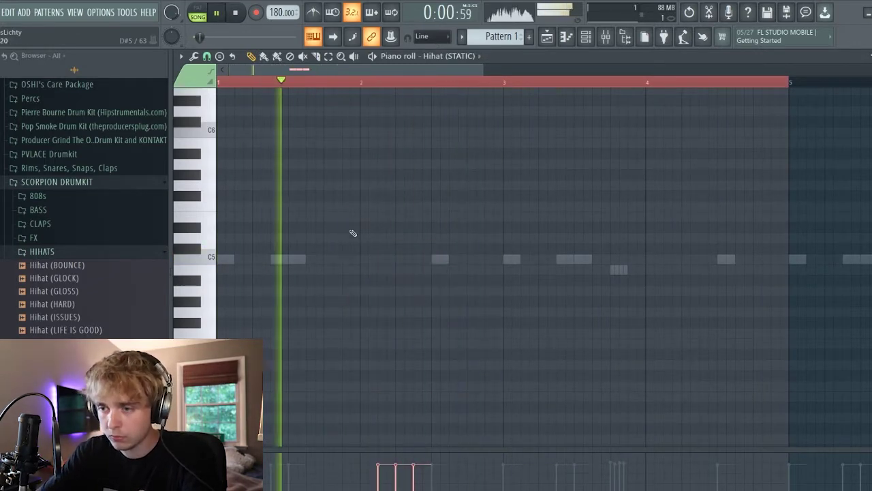
pyautogui.hotkey('ctrl', 'Up')
pyautogui.press('space')
pyautogui.press('space')
pyautogui.scroll(-3, 432, 384)
# Step: Replace the Hihat (STATIC) channel's sample with Hihat (GLOSS) and play the pattern
pyautogui.press('F6')
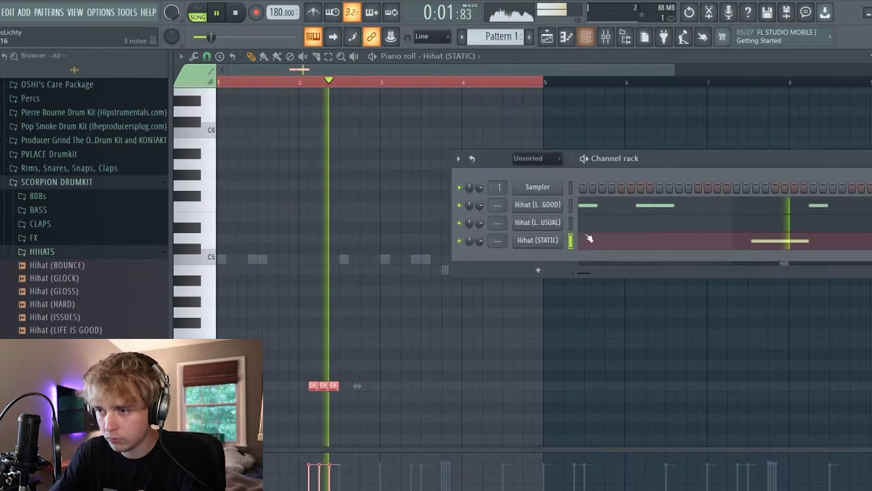
pyautogui.press('space')
pyautogui.moveTo(58, 409); pyautogui.dragTo(538, 244)
pyautogui.press('space')
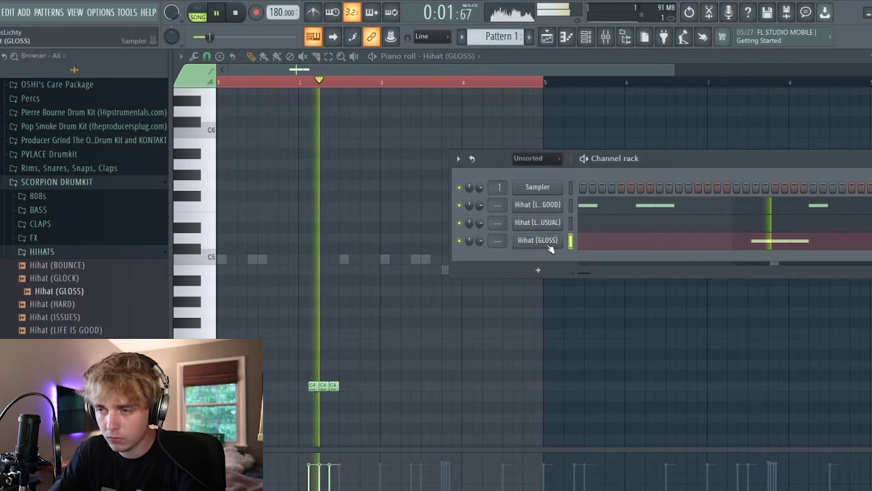
# Step: Replace the three C4 Hihat (GLOSS) notes with one B4 note on beat 2 of bar 2, and add two adjacent B4 notes from beat 2 of bar 4
pyautogui.moveTo(400, 378); pyautogui.dragTo(304, 393)
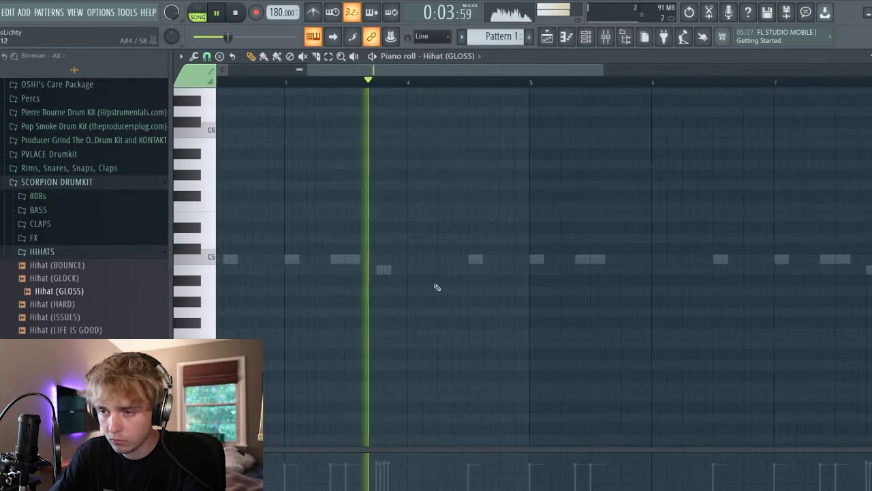
pyautogui.click(446, 270)
pyautogui.click(458, 270)
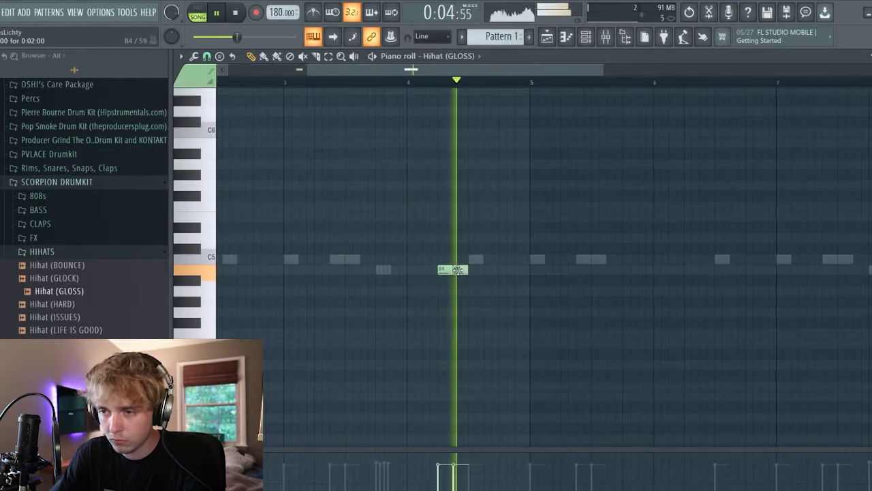
pyautogui.scroll(-3, 456, 300)
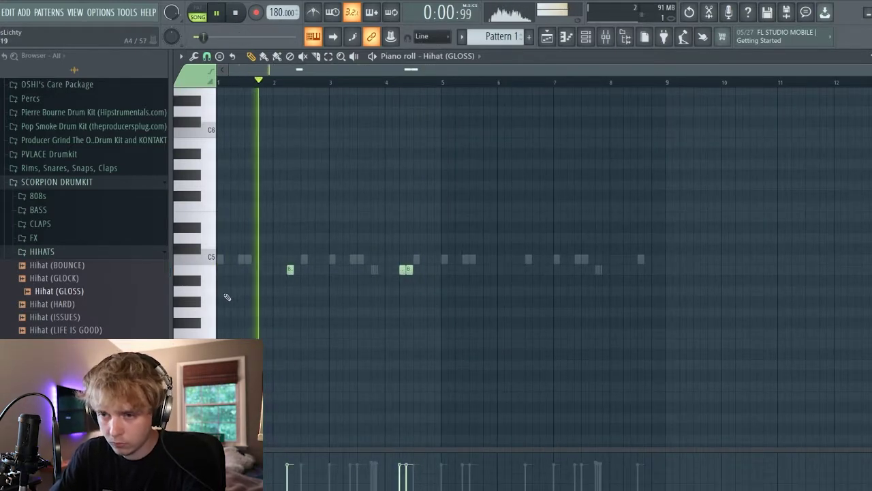
pyautogui.scroll(2, 233, 297)
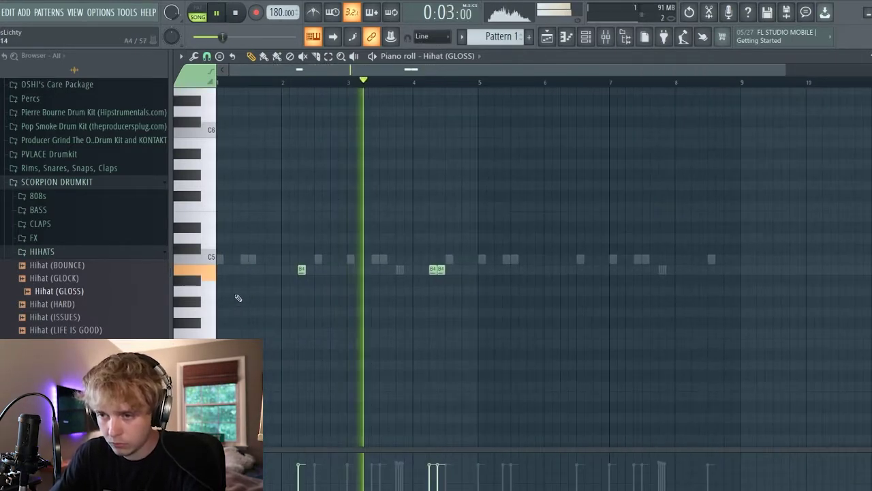
pyautogui.scroll(-1, 236, 304)
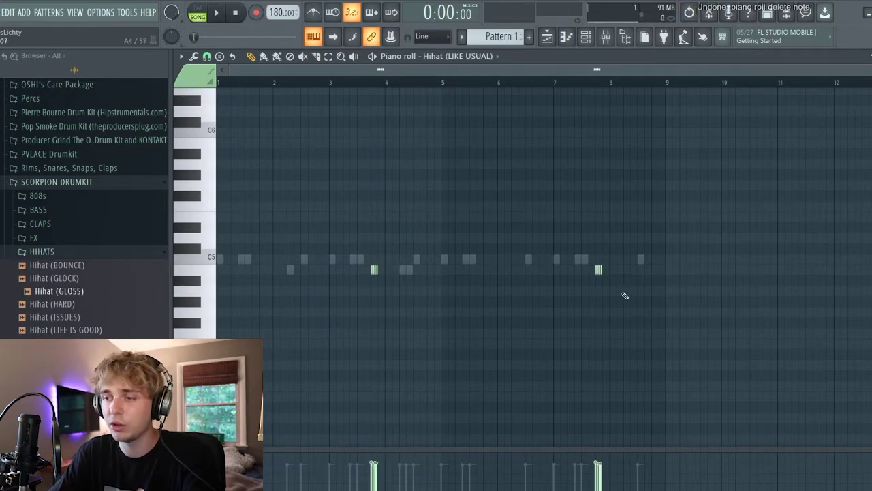
# Step: Move both Hihat (LIKE USUAL) rolls to F#4 near beat 4 of bars 4 and 8, and taper their velocities downward
pyautogui.hotkey('ctrl', 'a')
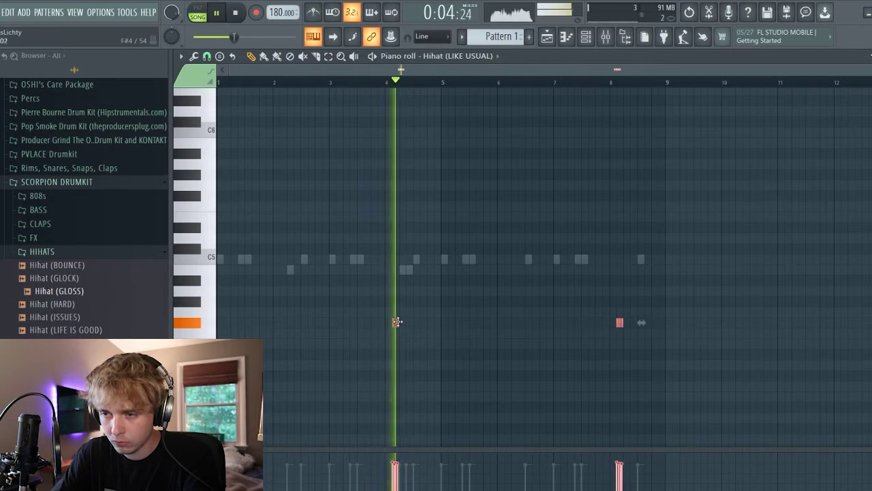
pyautogui.moveTo(397, 321); pyautogui.dragTo(426, 321)
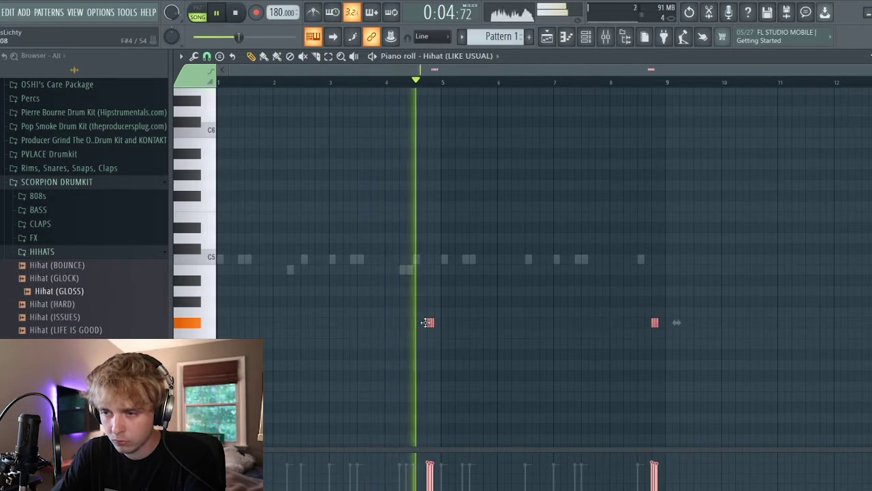
pyautogui.click(349, 313)
pyautogui.rightClick(349, 312)
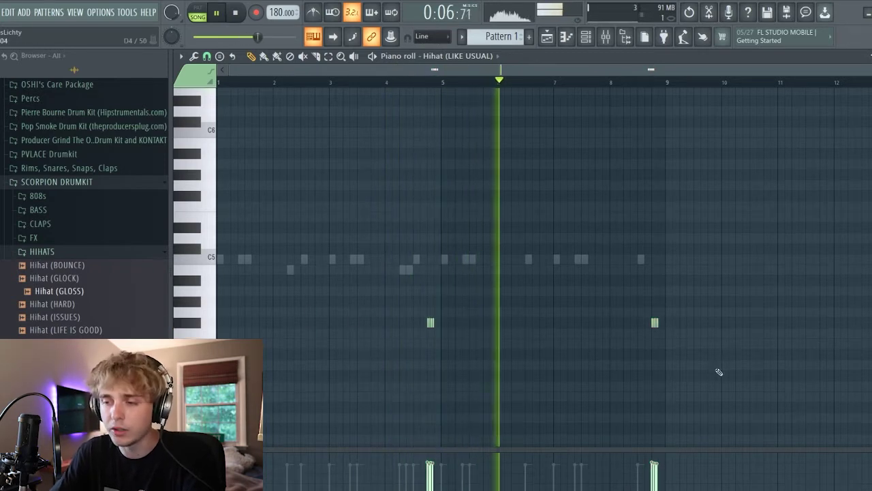
pyautogui.hotkey('ctrl', 'a')
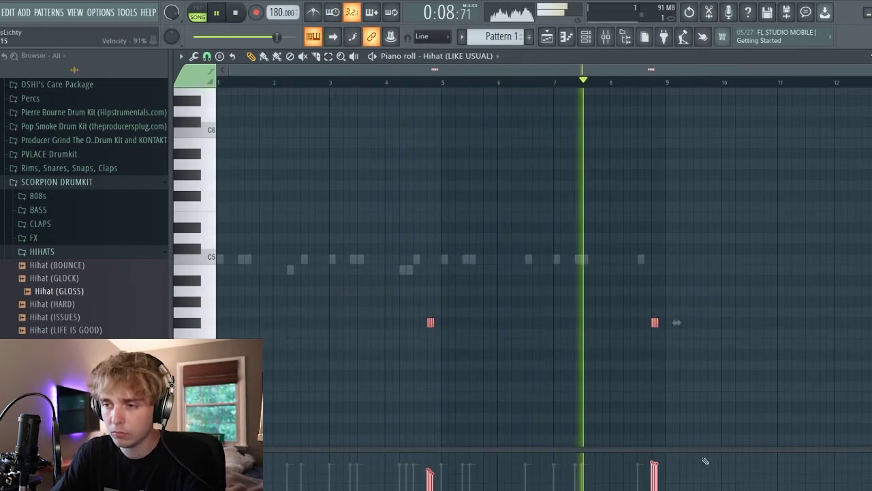
# Step: Arrange Hihat (GLOSS) as single B4 notes on beat 2 of bars 2, 4, 6 and 8, and play the pattern
pyautogui.click(436, 56)
pyautogui.press('space')
pyautogui.click(470, 127)
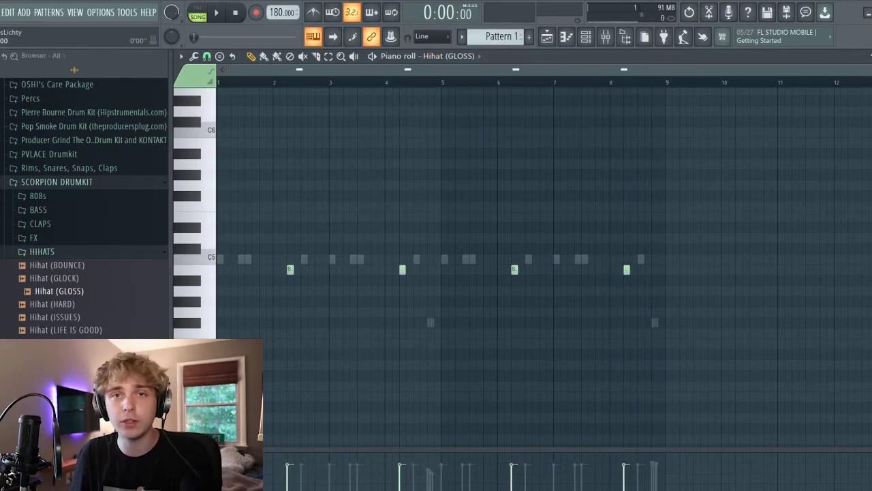
pyautogui.press('space')
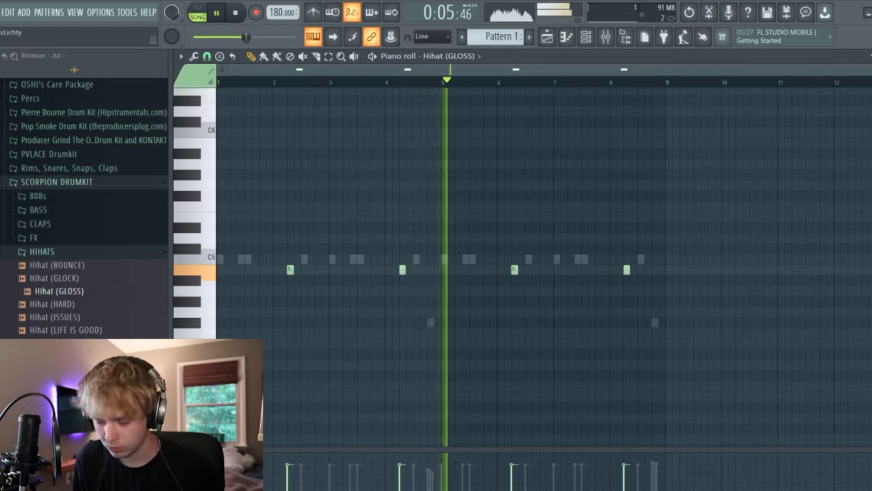
pyautogui.press('space')
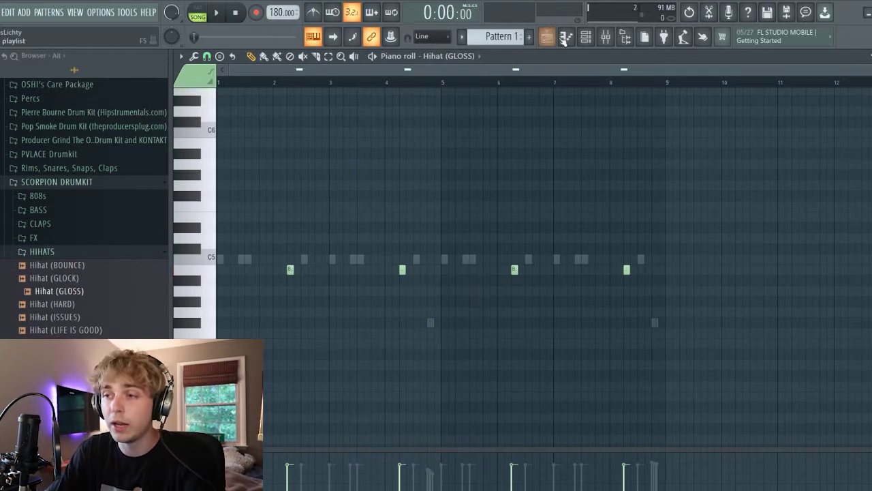
# Step: Add Fruity Parametric EQ 2 to the Hihat (LIFE IS GOOD) mixer track and raise the band 1 high-pass cutoff into the high mids
pyautogui.click(585, 37)
pyautogui.moveTo(576, 303); pyautogui.dragTo(455, 89)
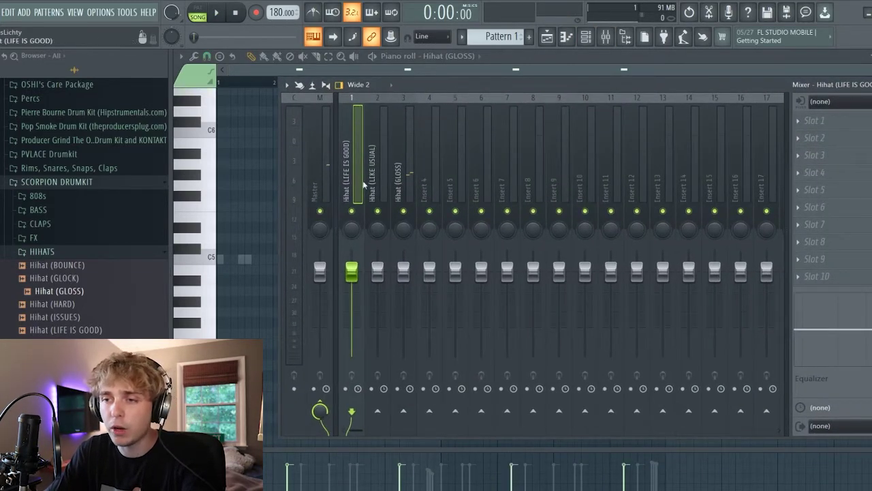
pyautogui.click(814, 120)
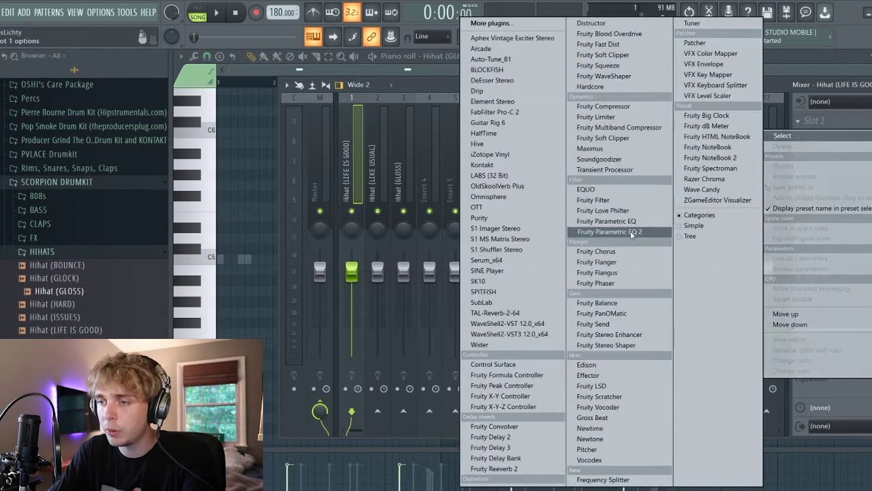
pyautogui.click(631, 231)
pyautogui.click(619, 162)
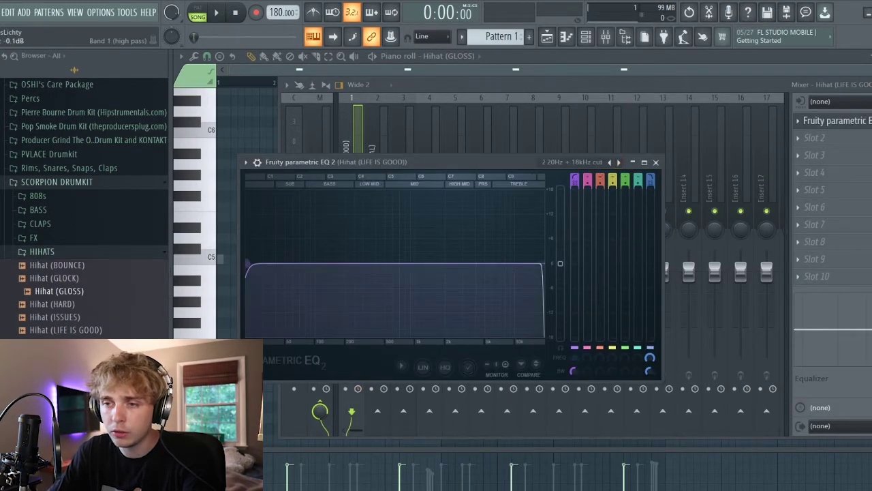
pyautogui.moveTo(253, 264); pyautogui.dragTo(475, 264)
pyautogui.press('space')
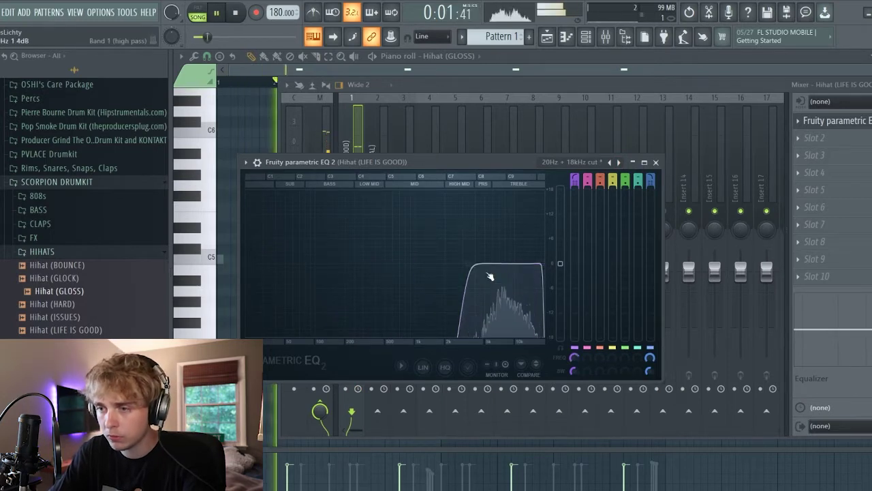
pyautogui.click(655, 162)
pyautogui.press('space')
# Step: Add Fruity Delay 3 to the Hihat (GLOSS) mixer track and load its Default preset during playback
pyautogui.click(811, 139)
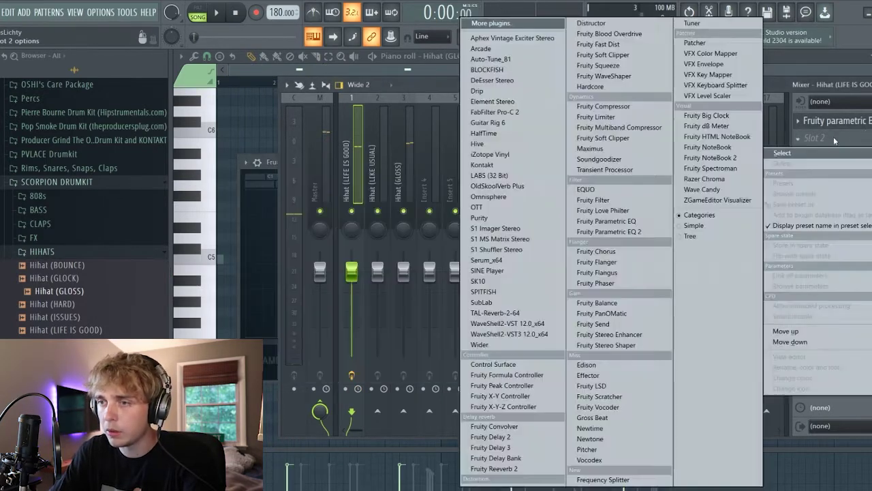
pyautogui.click(490, 24)
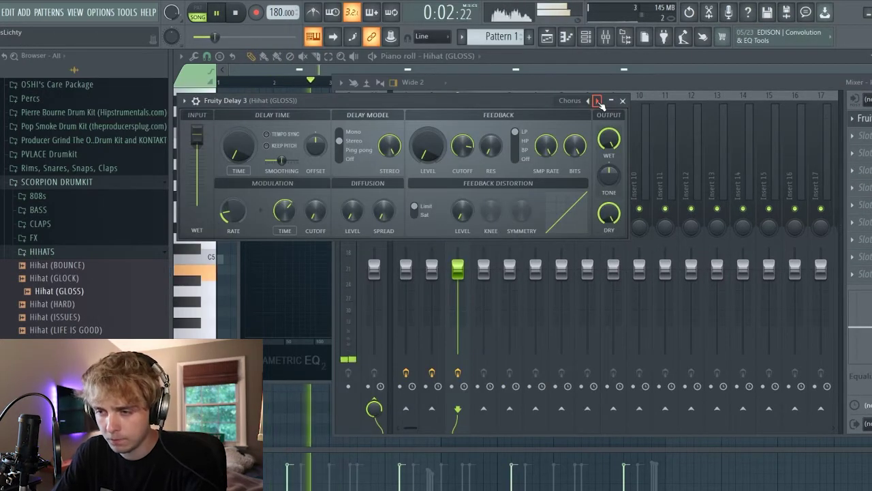
pyautogui.click(597, 100)
pyautogui.press('space')
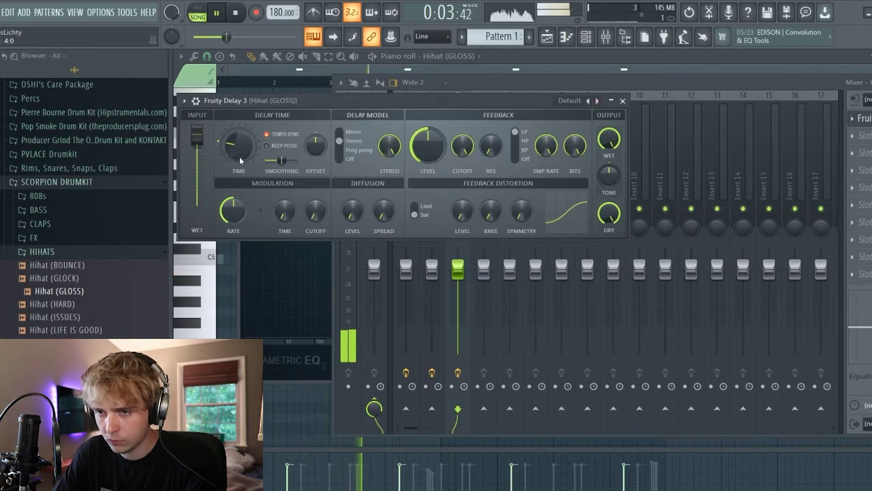
# Step: On the Hihat (GLOSS) delay, lower the input wet level to about 54% and the output tone to about -44%
pyautogui.moveTo(239, 156); pyautogui.dragTo(239, 165)
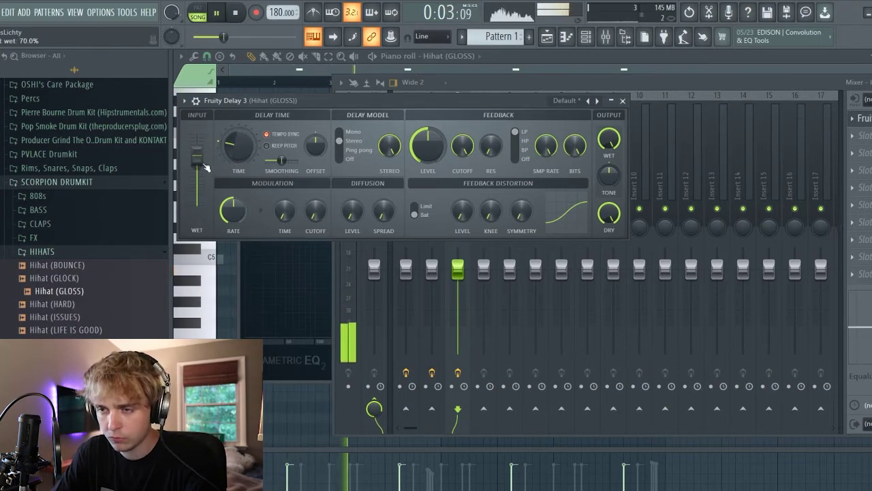
pyautogui.moveTo(197, 159); pyautogui.dragTo(197, 165)
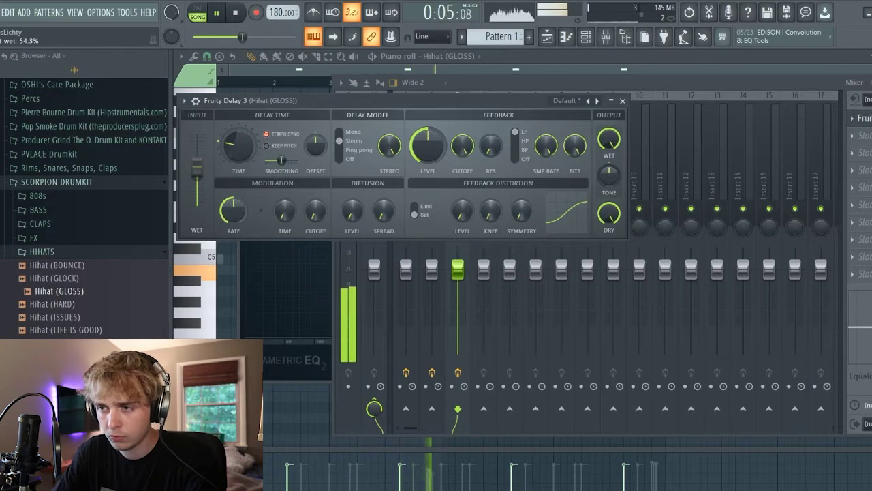
pyautogui.moveTo(608, 180); pyautogui.dragTo(607, 187)
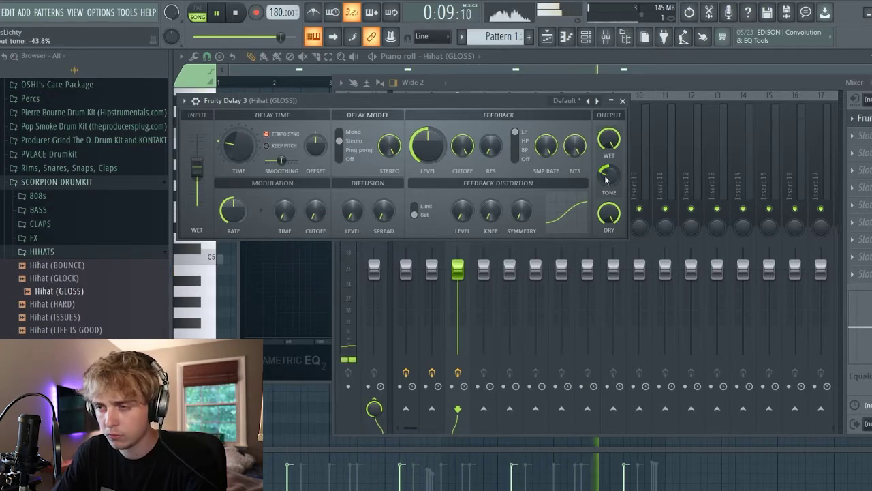
pyautogui.click(622, 101)
# Step: Set up Fruity Delay 3 on Hihat (LIKE USUAL) with the Ping pong model and output tone at -75.7%, and audition it
pyautogui.click(439, 151)
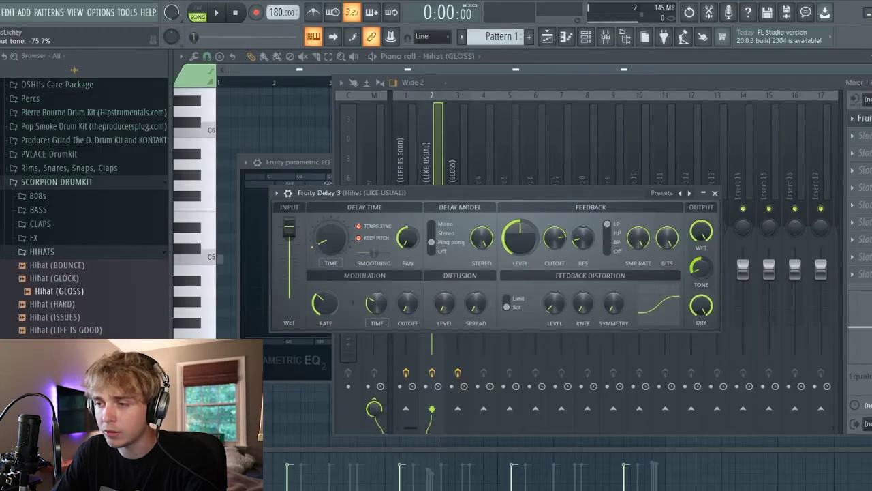
pyautogui.press('space')
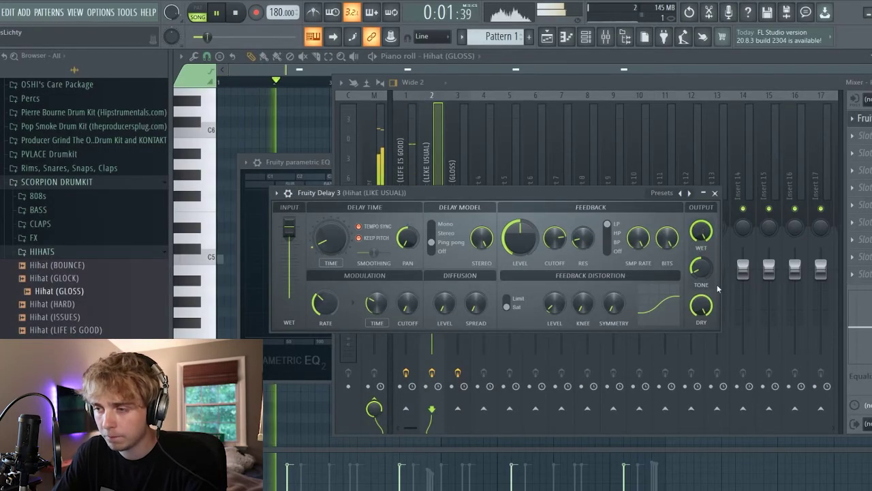
pyautogui.click(715, 193)
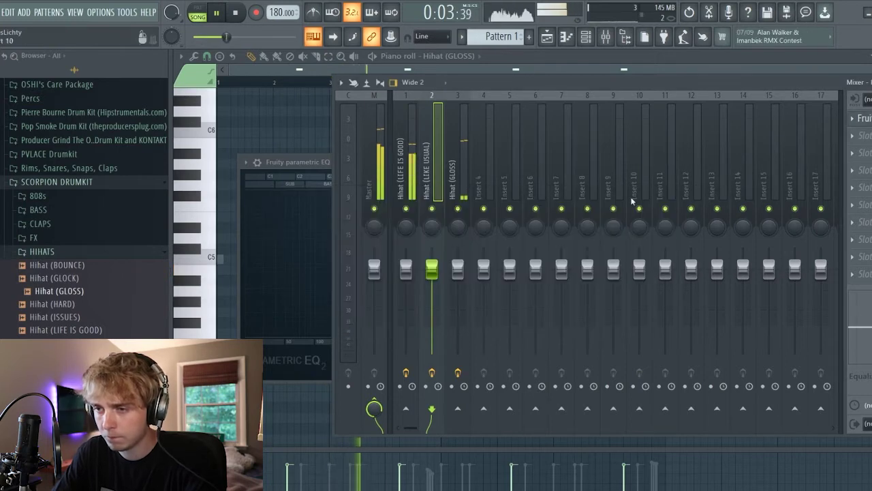
# Step: Add Fruity Delay 2 in the second effect slot of the Hihat (LIFE IS GOOD) mixer track, leaving its window closed
pyautogui.click(409, 173)
pyautogui.click(860, 149)
pyautogui.moveTo(784, 150)
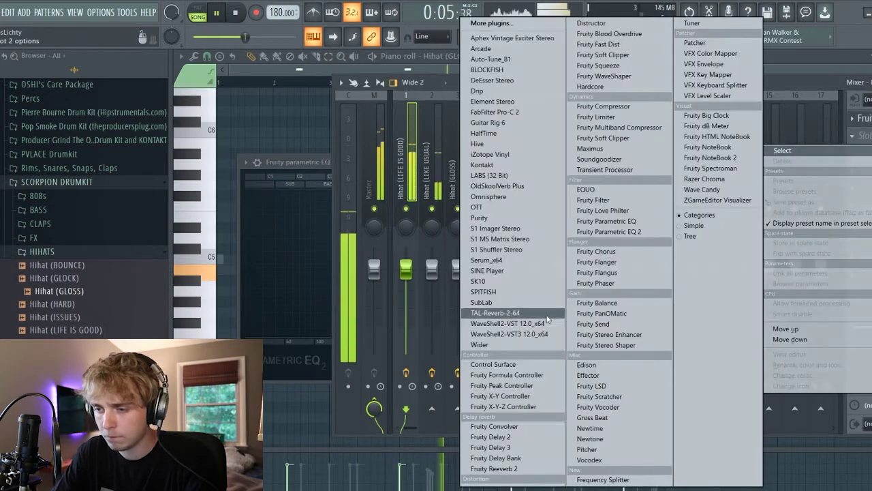
pyautogui.click(491, 437)
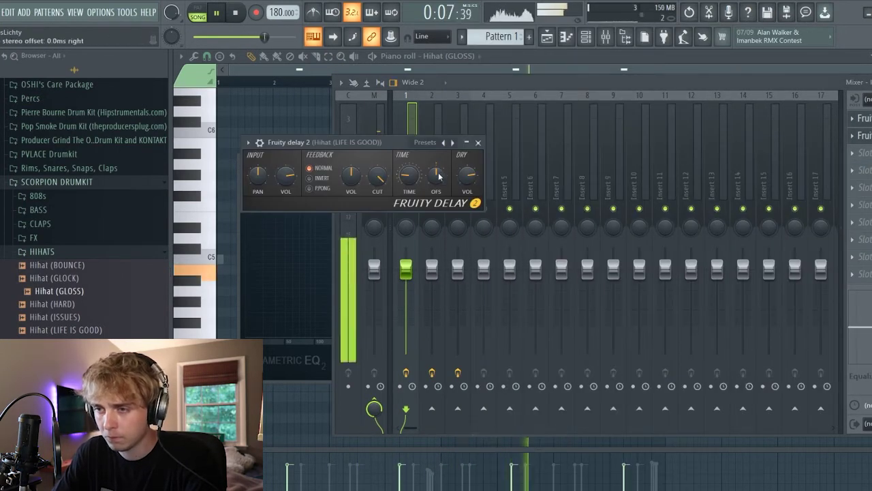
pyautogui.click(478, 143)
pyautogui.moveTo(661, 83); pyautogui.dragTo(591, 98)
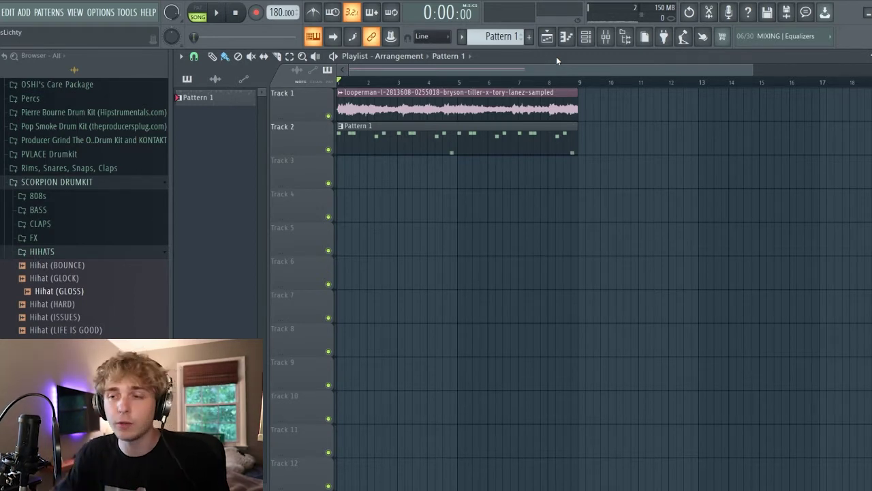
# Step: Look through the PERCS and CLAPS folders of SCORPION DRUMKIT and audition CLAP - ELON
pyautogui.click(163, 255)
pyautogui.click(67, 295)
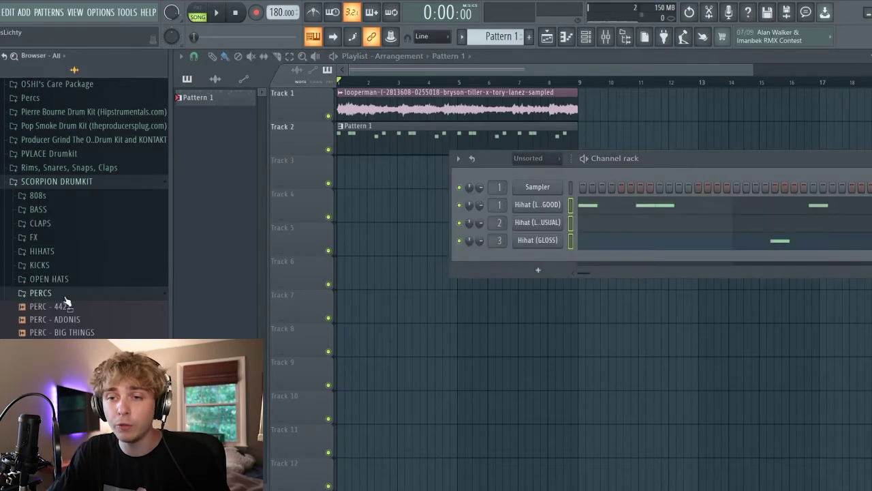
pyautogui.click(67, 296)
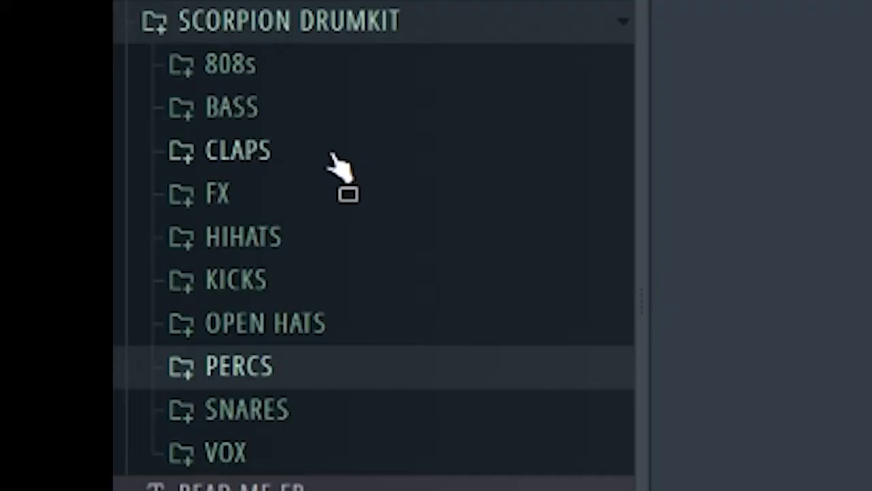
pyautogui.click(327, 156)
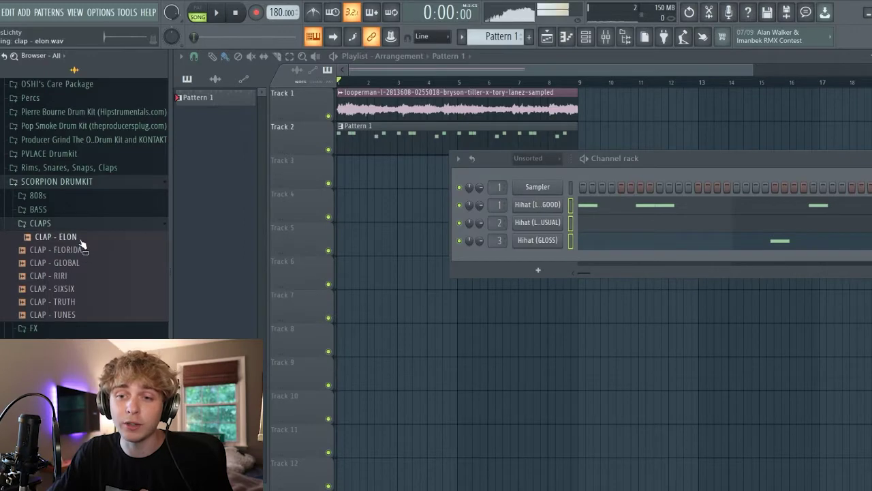
pyautogui.click(72, 225)
# Step: Add Snare - EMBASSY from the SCORPION DRUMKIT SNARES folder as a new channel
pyautogui.click(64, 308)
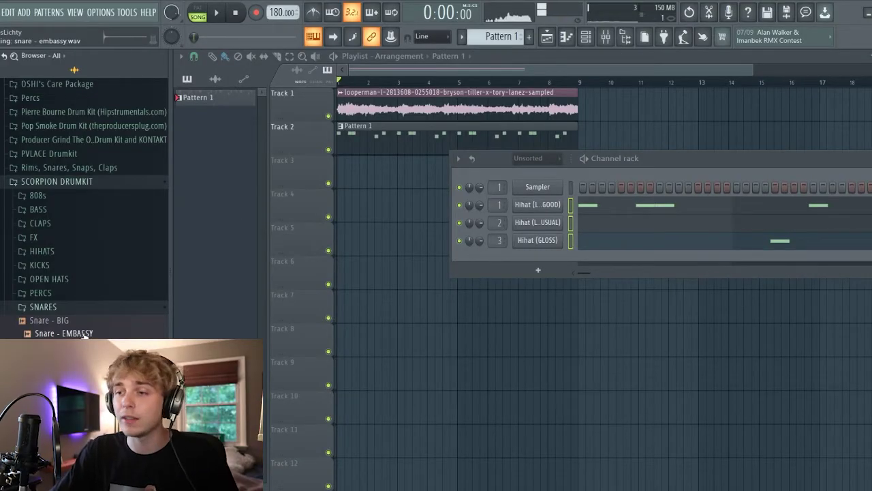
pyautogui.moveTo(582, 274); pyautogui.dragTo(529, 270)
pyautogui.click(51, 304)
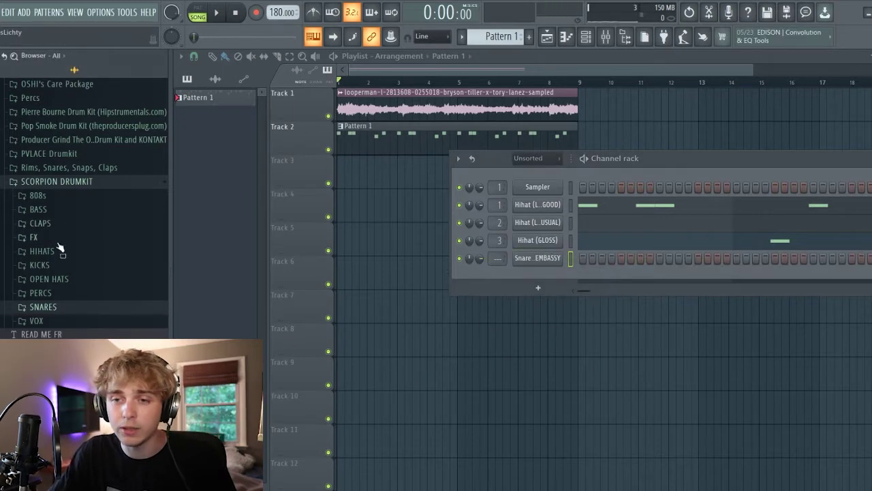
pyautogui.scroll(15, 65, 273)
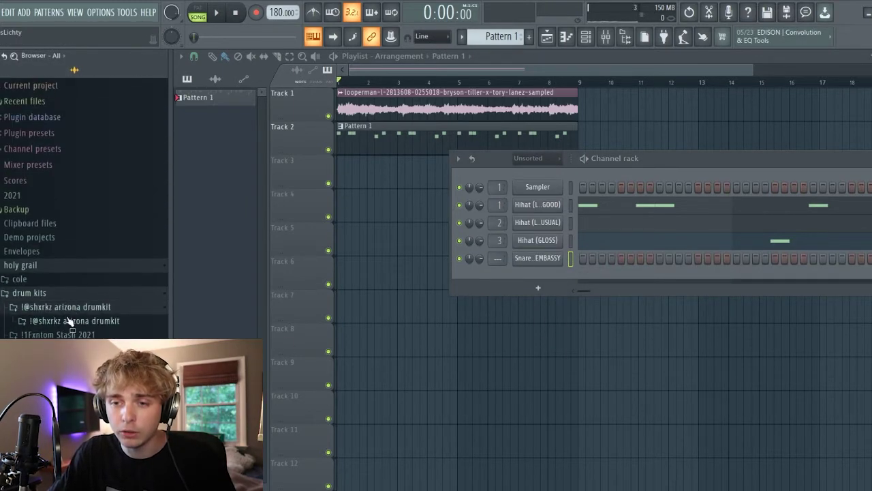
pyautogui.click(67, 322)
pyautogui.scroll(-3, 68, 325)
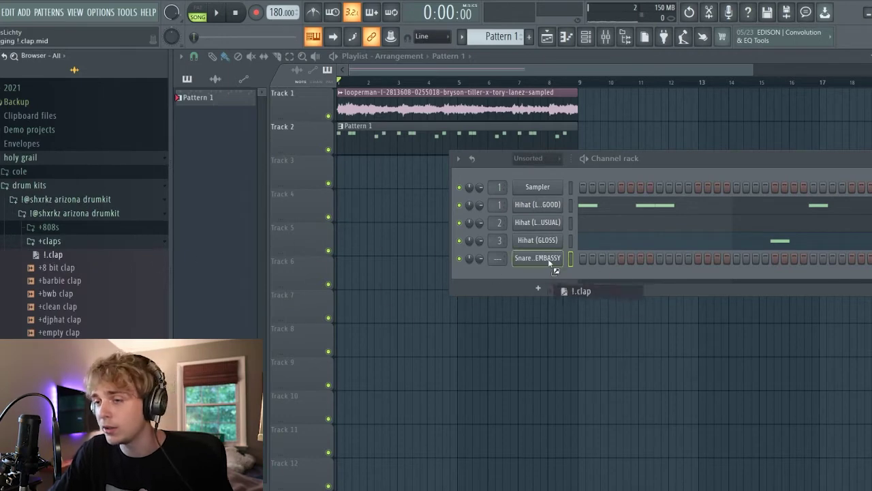
pyautogui.moveTo(550, 263); pyautogui.dragTo(549, 264)
pyautogui.click(99, 243)
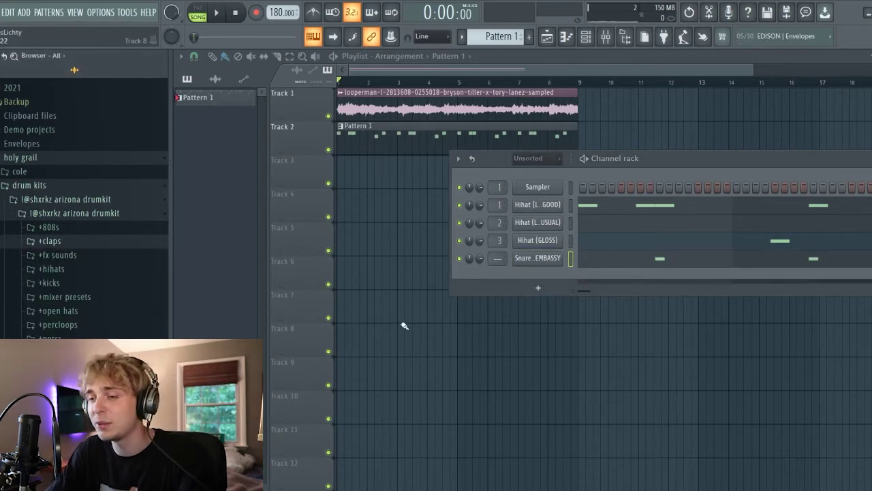
# Step: Play the pattern and add KICK - OCTOBER from the SCORPION DRUMKIT KICKS folder as a new channel
pyautogui.press('space')
pyautogui.click(73, 212)
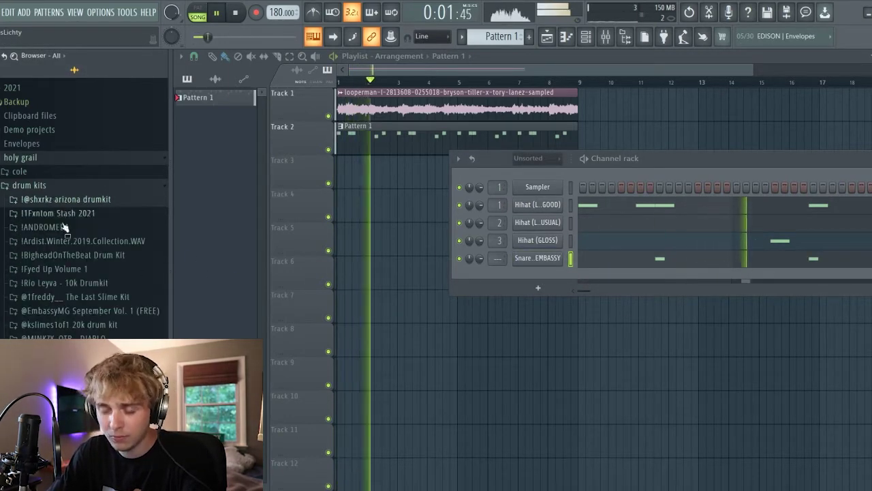
pyautogui.scroll(-5, 66, 265)
pyautogui.scroll(-15, 67, 269)
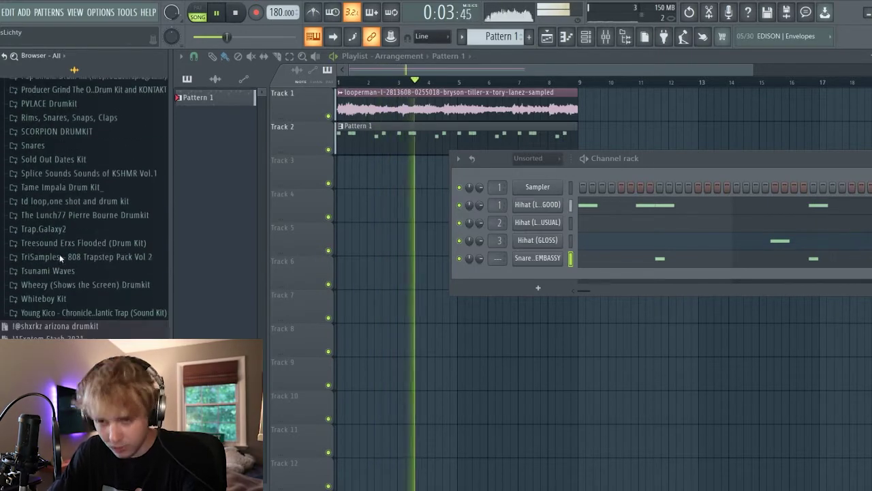
pyautogui.scroll(3, 66, 285)
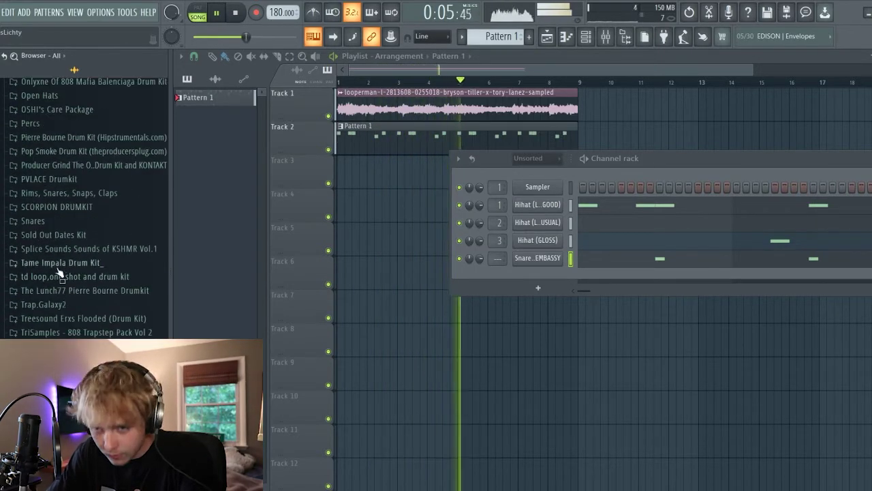
pyautogui.click(55, 206)
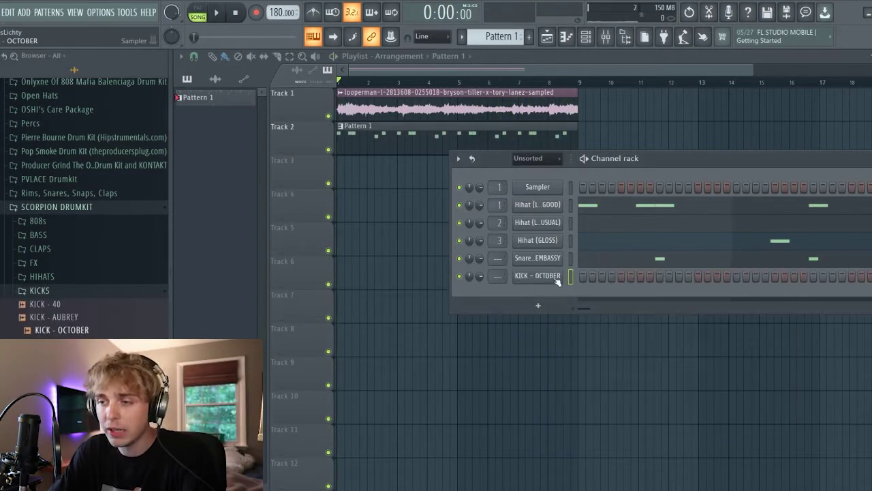
# Step: Add 808 - PLUG from the SCORPION DRUMKIT 808s folder as a new channel and open its piano roll
pyautogui.click(539, 276)
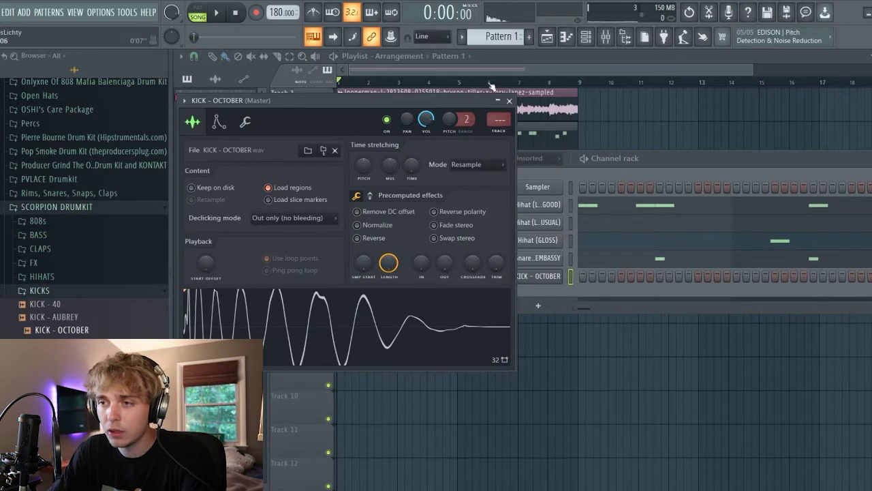
pyautogui.click(509, 101)
pyautogui.click(89, 291)
pyautogui.click(68, 223)
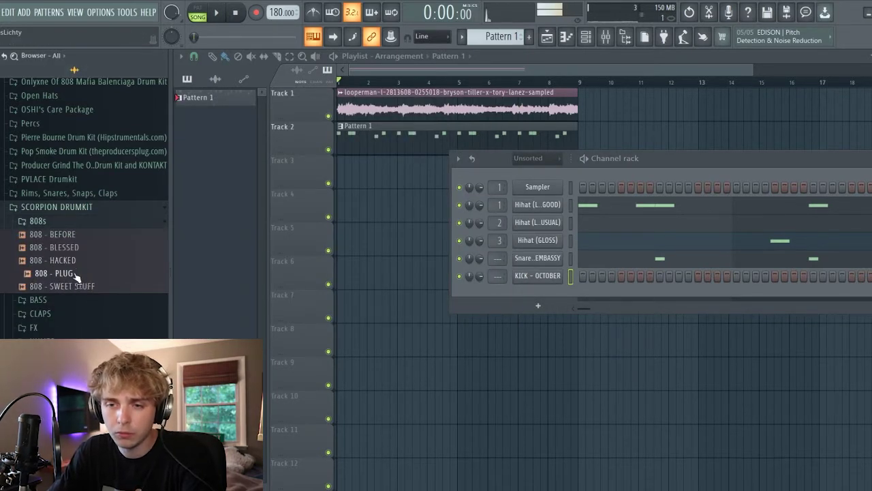
pyautogui.moveTo(552, 300); pyautogui.dragTo(550, 297)
pyautogui.press('space')
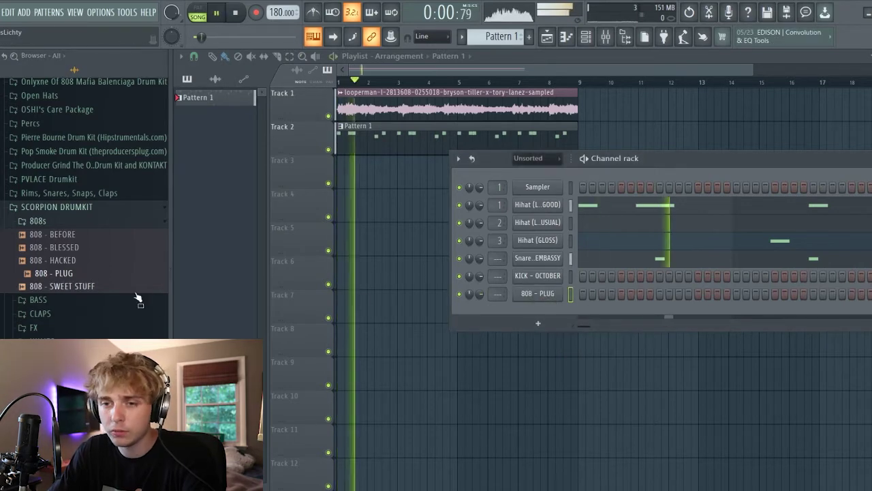
pyautogui.rightClick(547, 293)
pyautogui.click(528, 291)
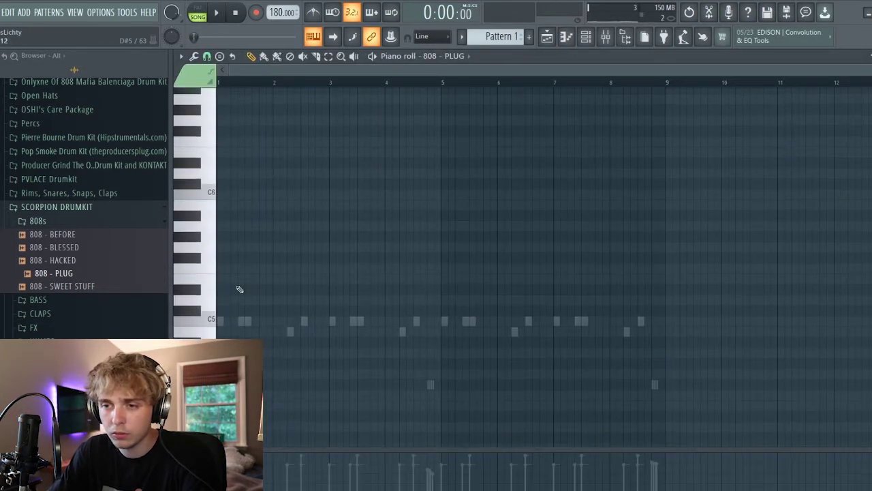
# Step: Set the time stretching mode of the looperman piano loop in the playlist to Auto
pyautogui.press('space')
pyautogui.click(546, 37)
pyautogui.doubleClick(406, 102)
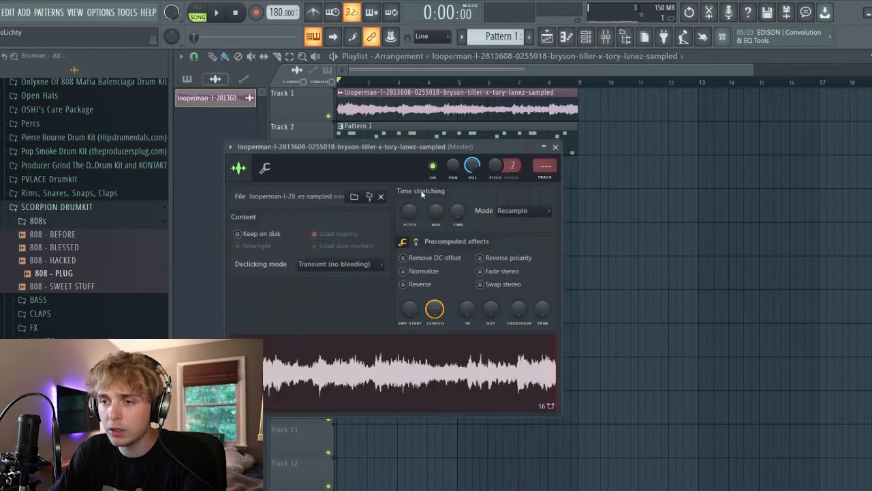
pyautogui.click(523, 210)
pyautogui.click(542, 224)
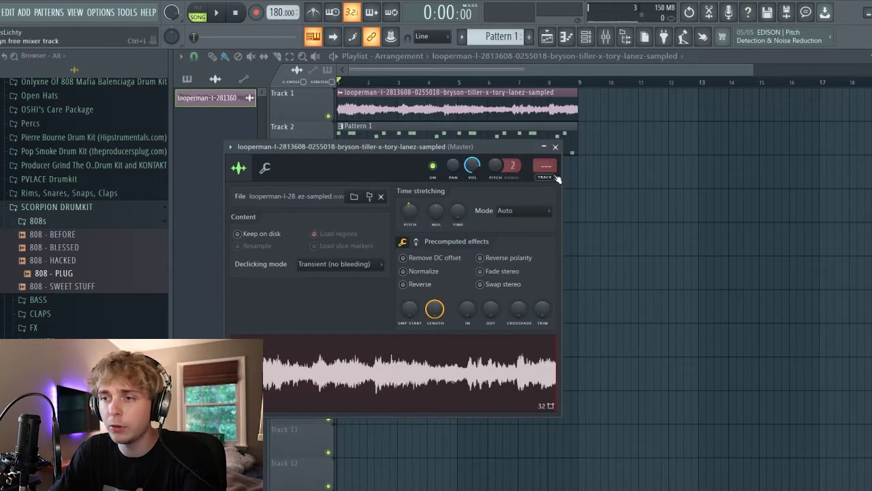
pyautogui.click(556, 147)
# Step: Place an F#5 note at the start of bar 1 in the 808 - PLUG piano roll and play it with the beat
pyautogui.click(586, 37)
pyautogui.press('space')
pyautogui.click(536, 160)
pyautogui.click(528, 196)
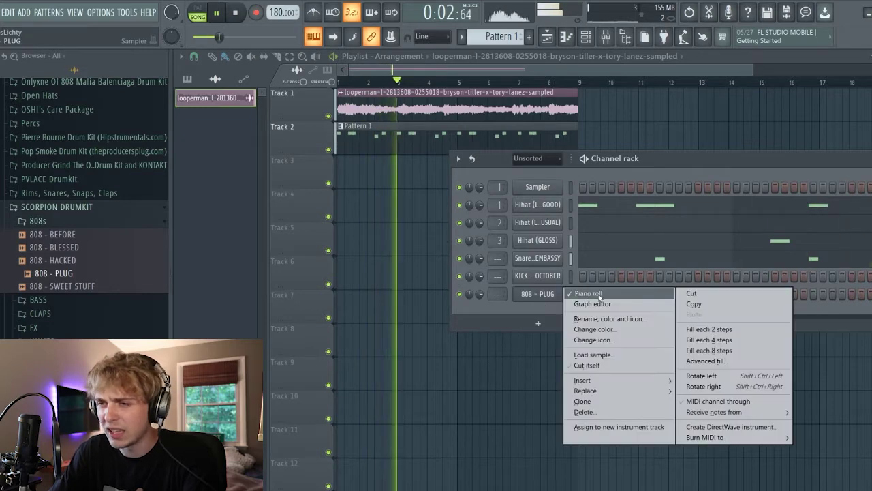
pyautogui.rightClick(535, 293)
pyautogui.click(548, 293)
pyautogui.press('space')
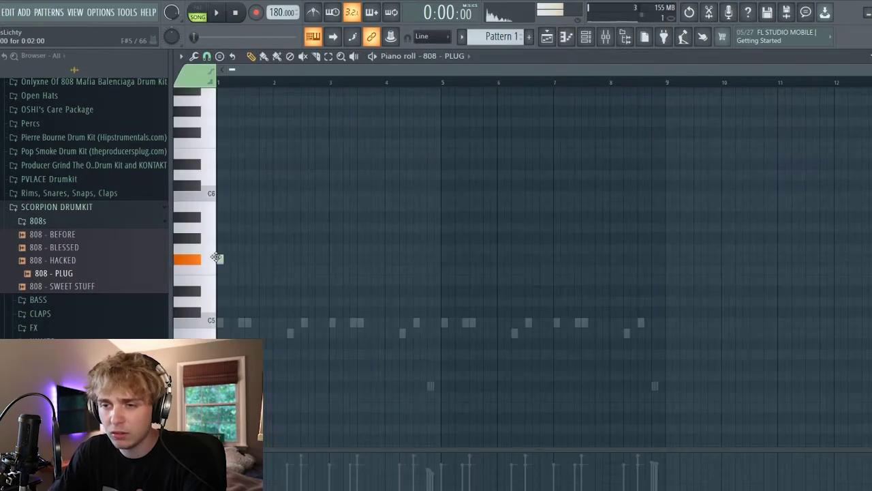
pyautogui.keyDown('ctrl'); pyautogui.scroll(4, 220, 238); pyautogui.keyUp('ctrl')
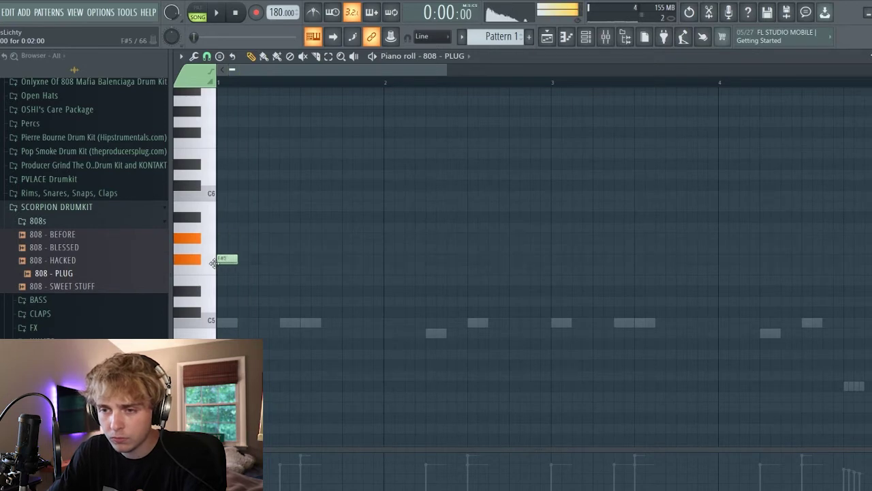
pyautogui.press('space')
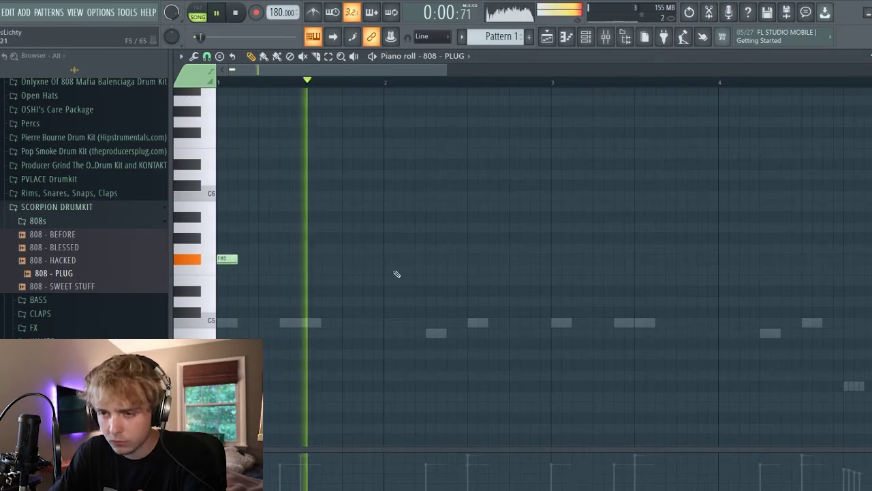
pyautogui.press('space')
# Step: Try an E5 note at the start of bar 3 in the 808 - PLUG pattern
pyautogui.keyDown('ctrl'); pyautogui.scroll(-3, 392, 283); pyautogui.keyUp('ctrl')
pyautogui.click(382, 291)
pyautogui.press('space')
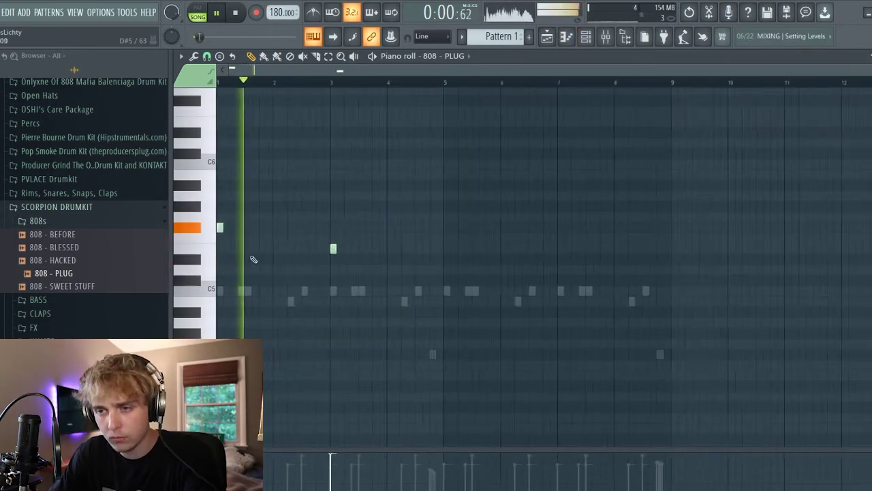
pyautogui.keyDown('ctrl'); pyautogui.scroll(2, 254, 260); pyautogui.keyUp('ctrl')
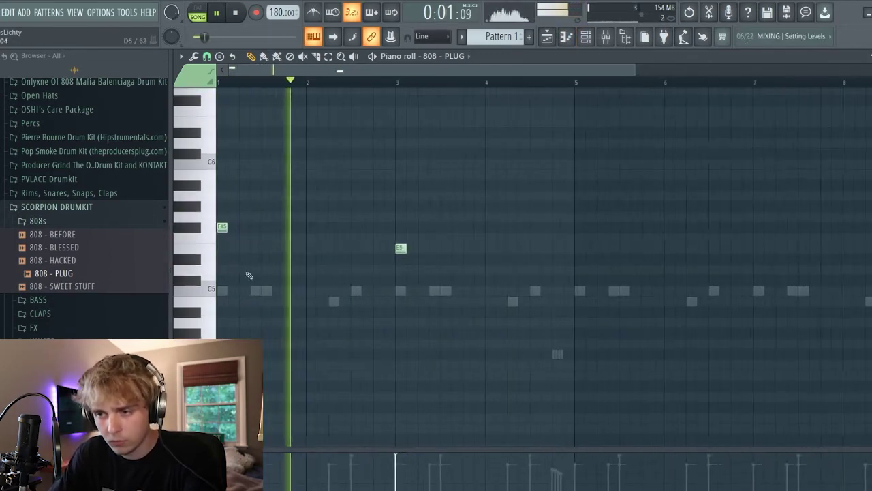
pyautogui.rightClick(401, 248)
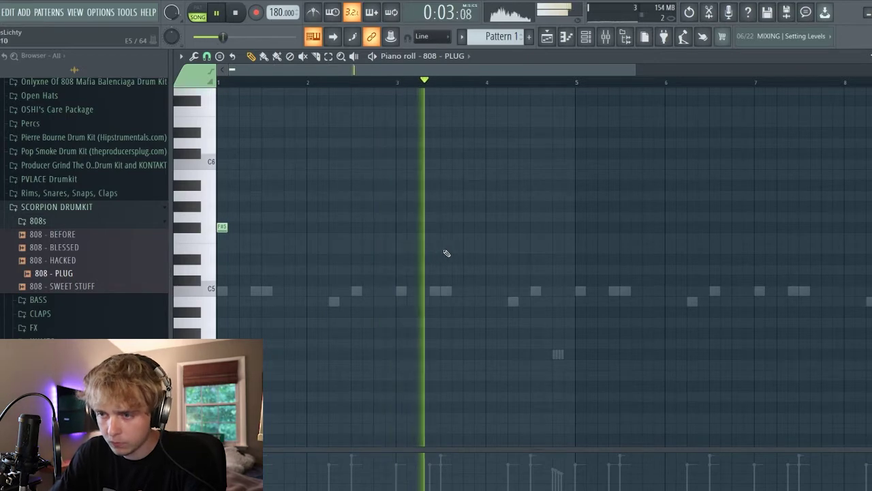
# Step: Add three E5 notes to the 808 - PLUG pattern, one halfway through bar 3 and two in bar 4
pyautogui.click(445, 249)
pyautogui.click(512, 250)
pyautogui.click(557, 248)
pyautogui.press('space')
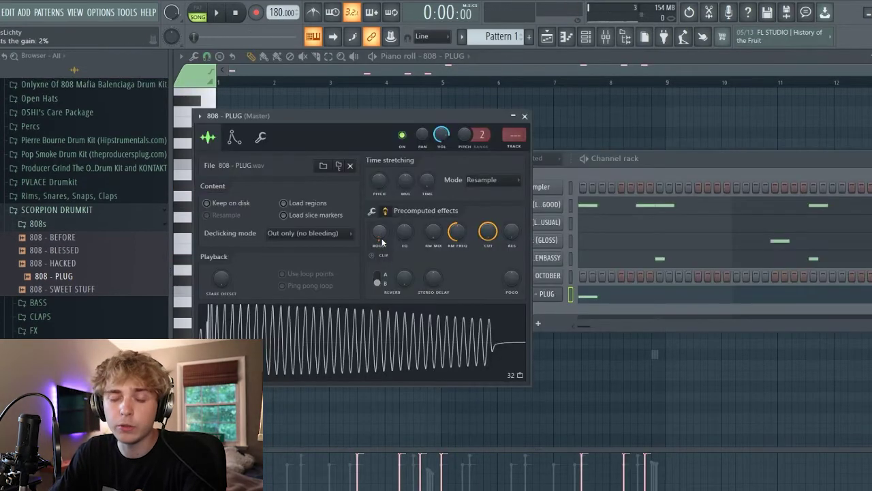
# Step: Look over the precomputed effects of the 808 - PLUG channel and play the beat with the 808
pyautogui.click(372, 211)
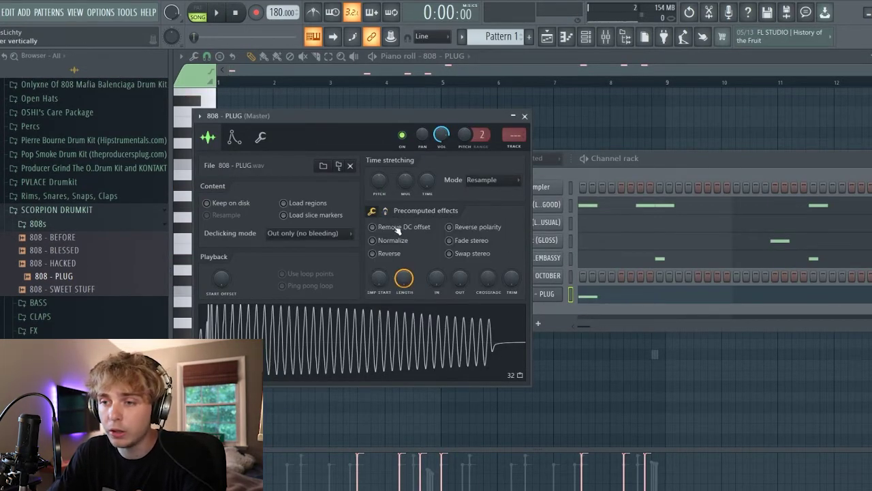
pyautogui.click(387, 212)
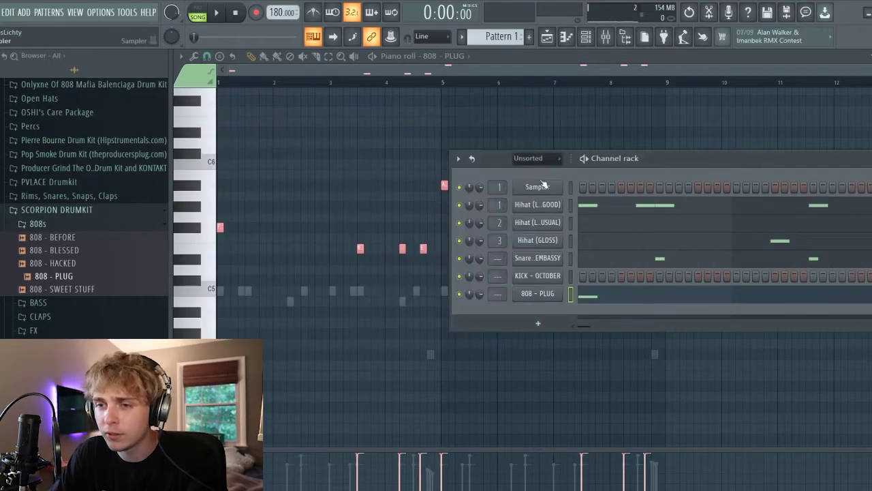
pyautogui.press('space')
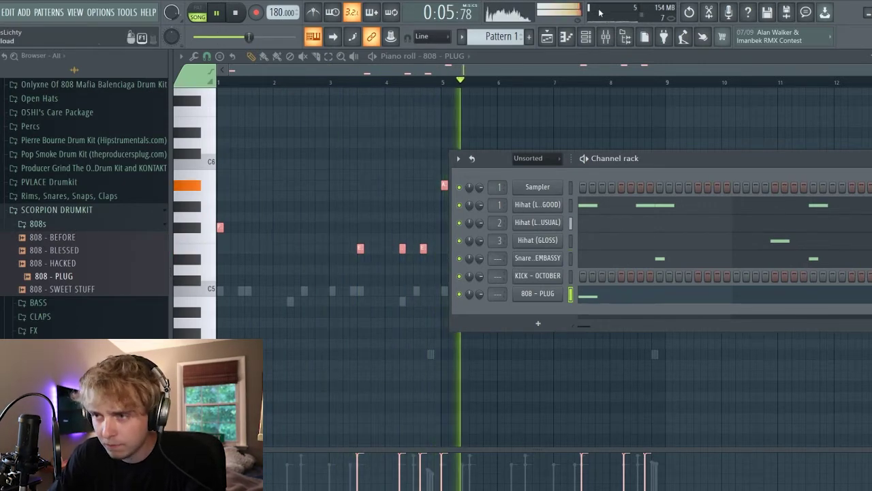
pyautogui.press('space')
# Step: Add Fruity Soft Clipper to the Master mixer track and play the beat through it
pyautogui.click(605, 36)
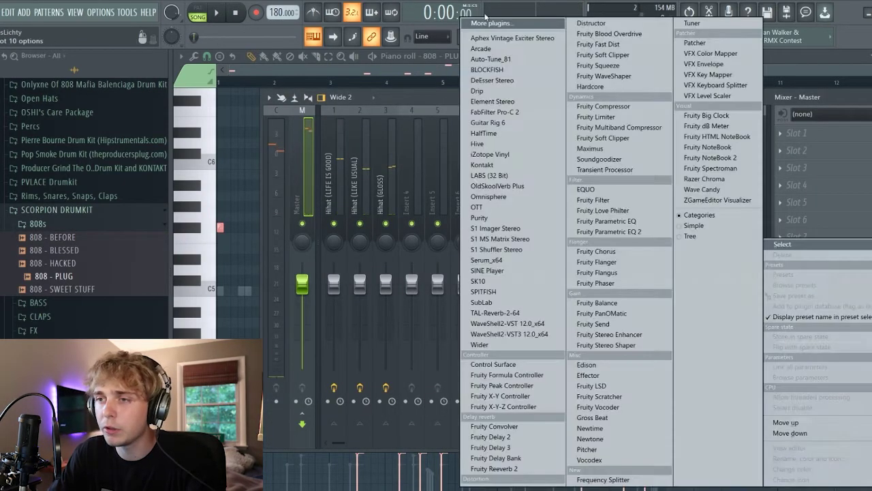
pyautogui.click(492, 23)
pyautogui.write('sof')
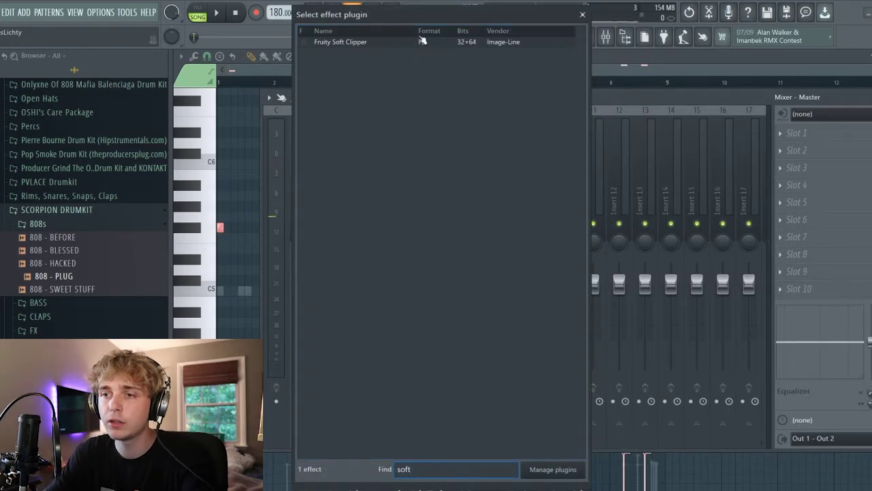
pyautogui.write('t')
pyautogui.doubleClick(421, 41)
pyautogui.click(386, 150)
pyautogui.press('space')
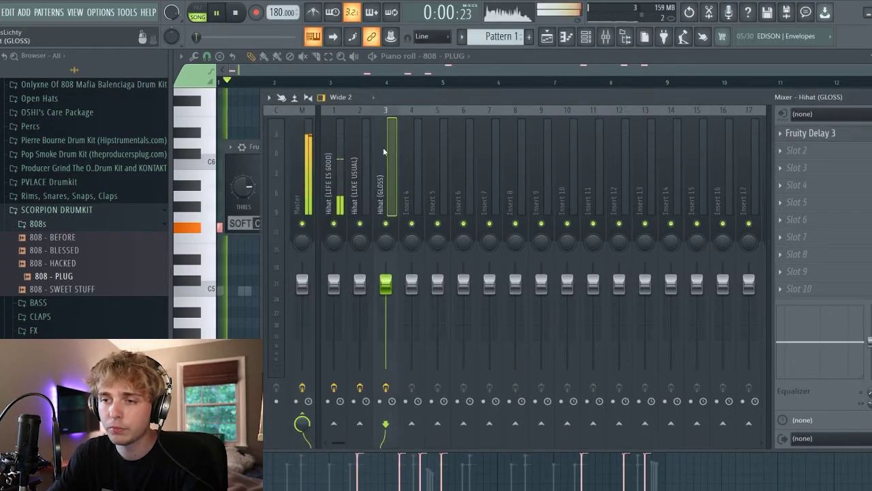
pyautogui.click(246, 151)
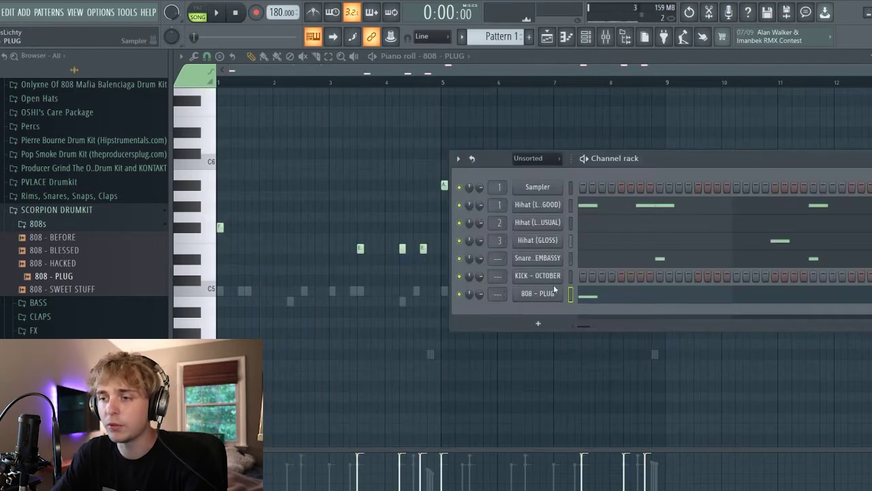
# Step: Place spread-out kick notes across bars 1 to 4 in the KICK - OCTOBER piano roll, starting on the first beat of bar 1
pyautogui.press('F6')
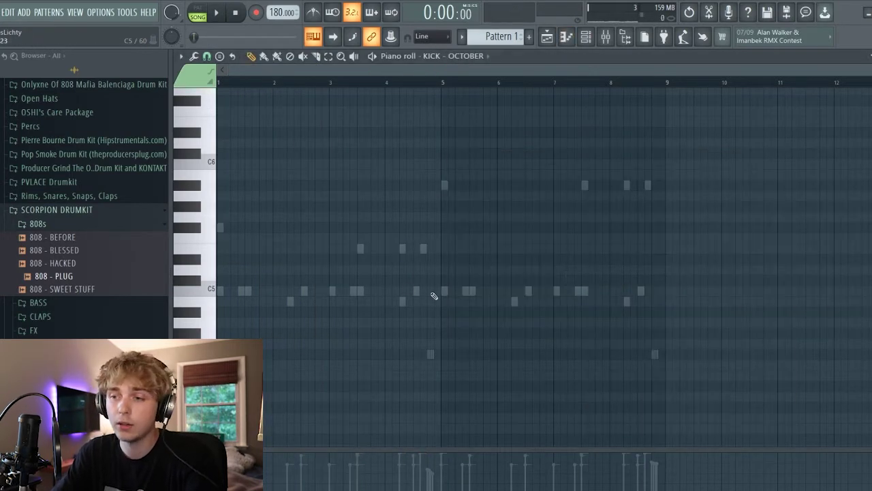
pyautogui.press('space')
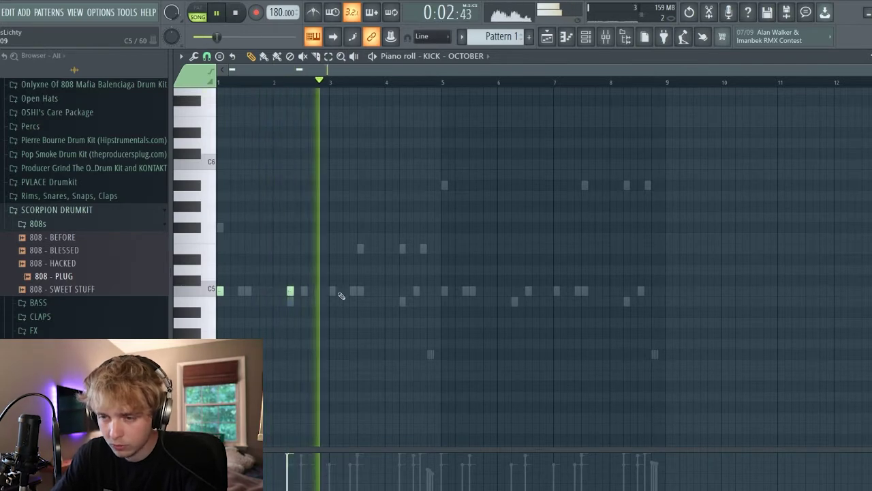
pyautogui.press('space')
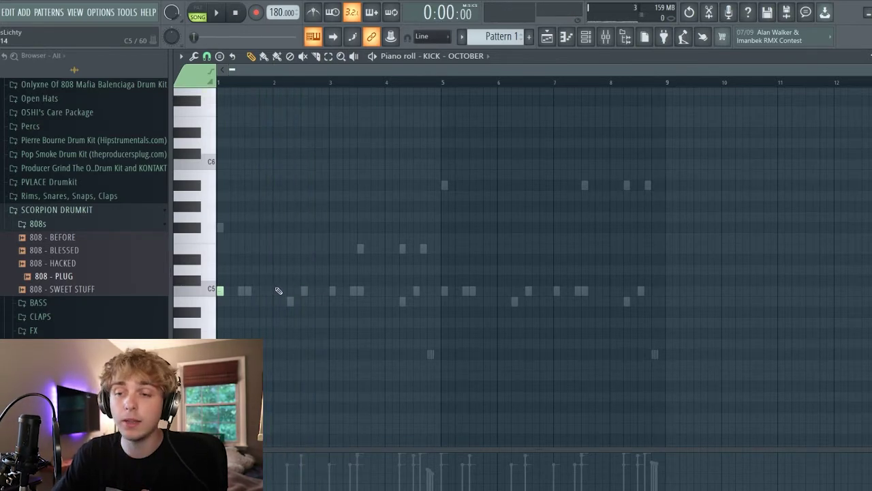
pyautogui.click(278, 290)
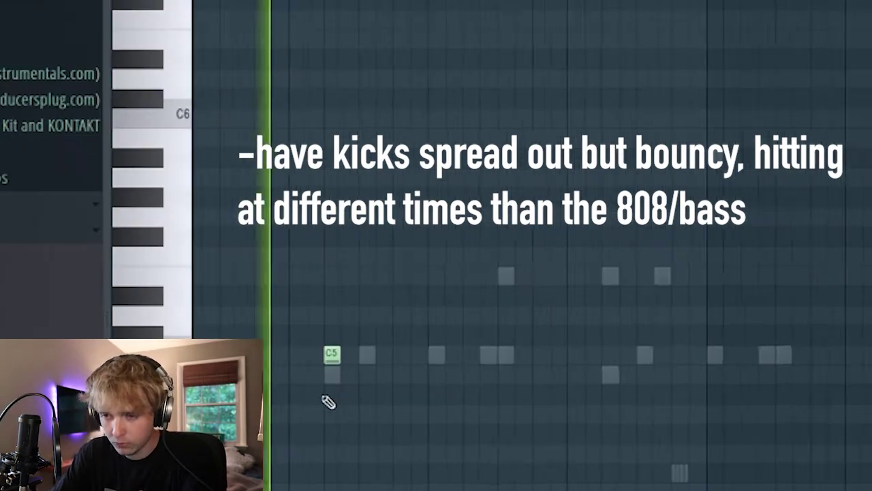
pyautogui.scroll(2, 464, 275)
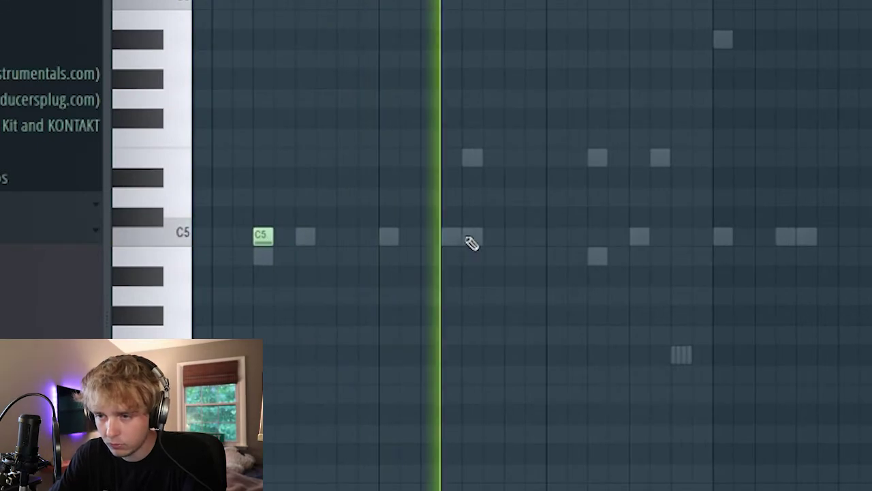
pyautogui.click(473, 236)
pyautogui.click(595, 236)
pyautogui.click(698, 237)
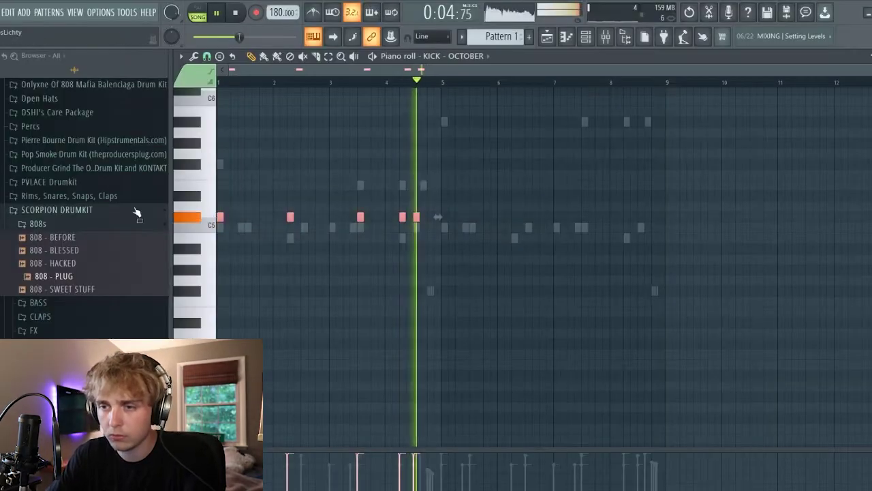
# Step: Duplicate the four-bar kick pattern into bars 5 to 8
pyautogui.hotkey('ctrl', 'b')
pyautogui.click(540, 274)
pyautogui.rightClick(541, 270)
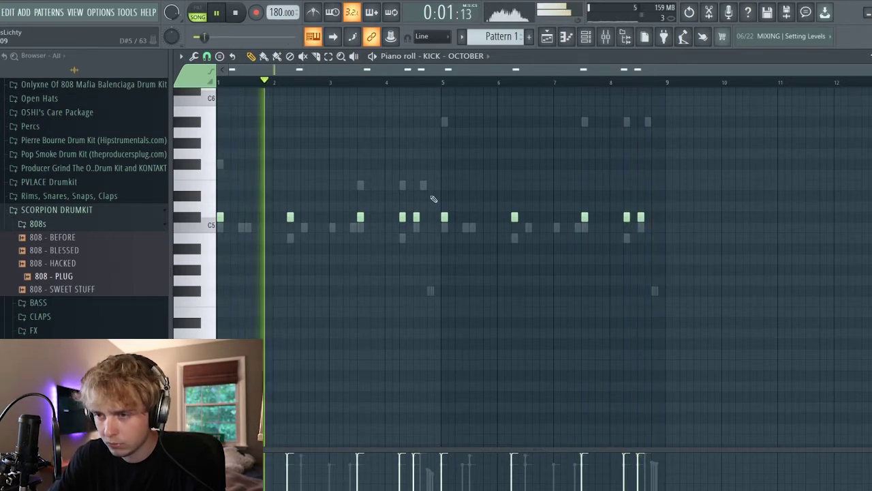
# Step: Replace the last kick note in bar 4 with one slightly later, in line with the bar's last 808 note
pyautogui.scroll(2, 433, 204)
pyautogui.rightClick(452, 216)
pyautogui.scroll(-3, 449, 252)
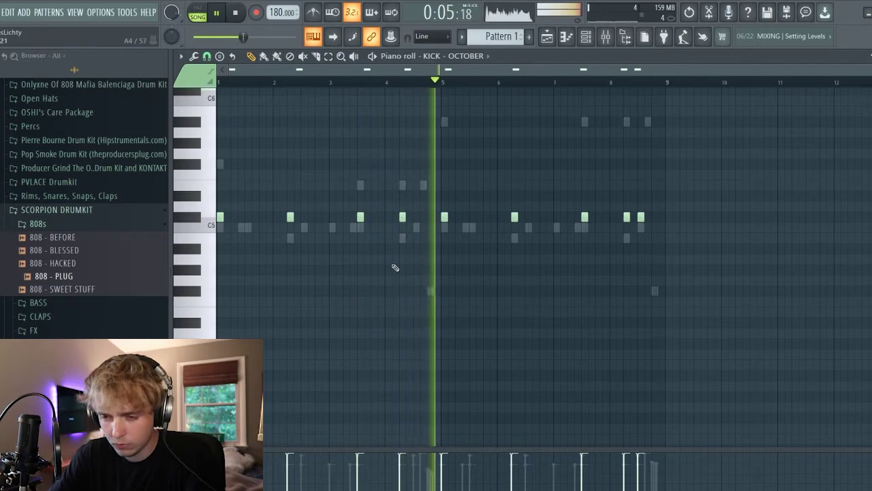
pyautogui.scroll(2, 402, 170)
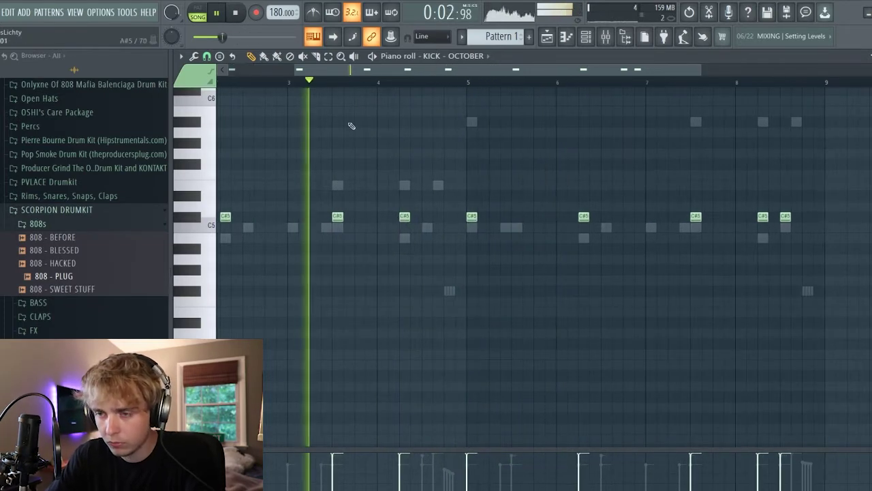
pyautogui.scroll(-2, 381, 258)
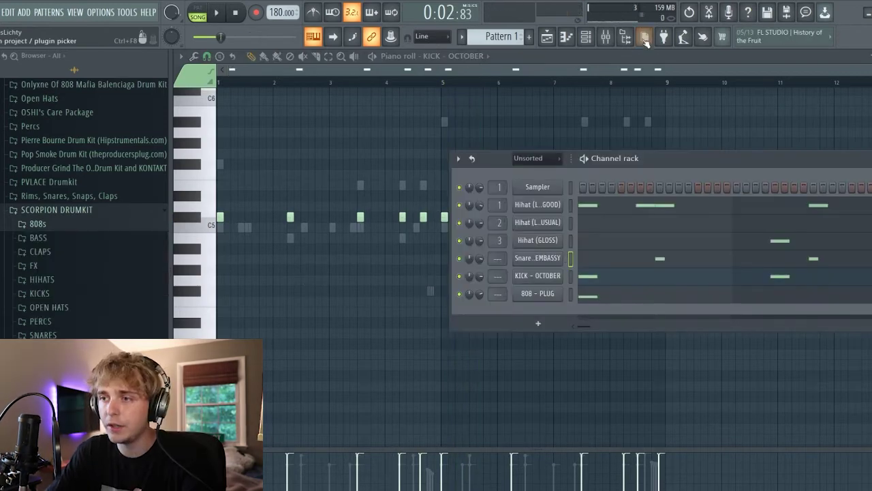
# Step: Route the Snare - EMBASSY channel to mixer insert 4
pyautogui.click(605, 36)
pyautogui.click(409, 189)
pyautogui.hotkey('ctrl', 'l')
# Step: Add Fruity Reeverb 2 in slot 1 and Fruity Delay 2 in slot 2 of the Snare - EMBASSY mixer track
pyautogui.click(824, 133)
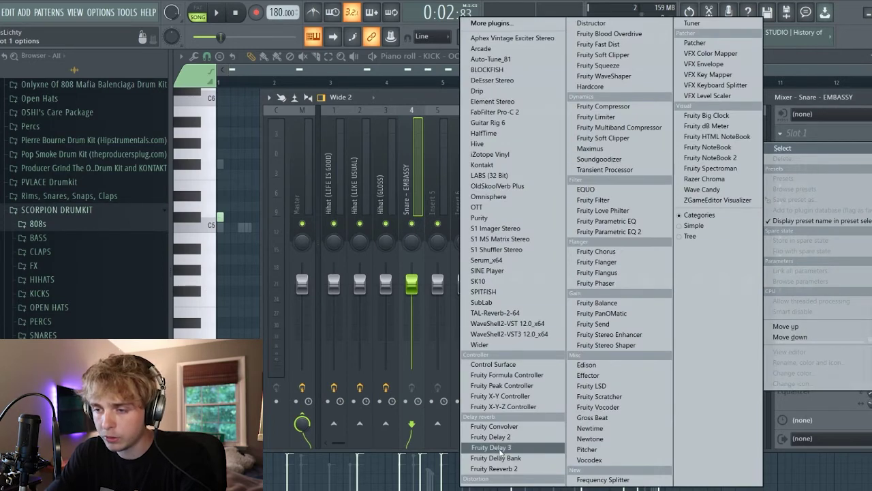
pyautogui.click(505, 468)
pyautogui.click(515, 158)
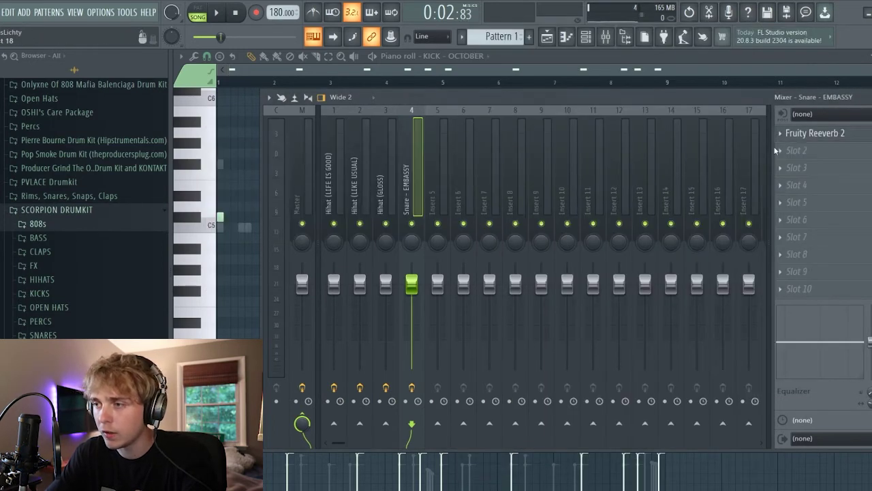
pyautogui.click(798, 150)
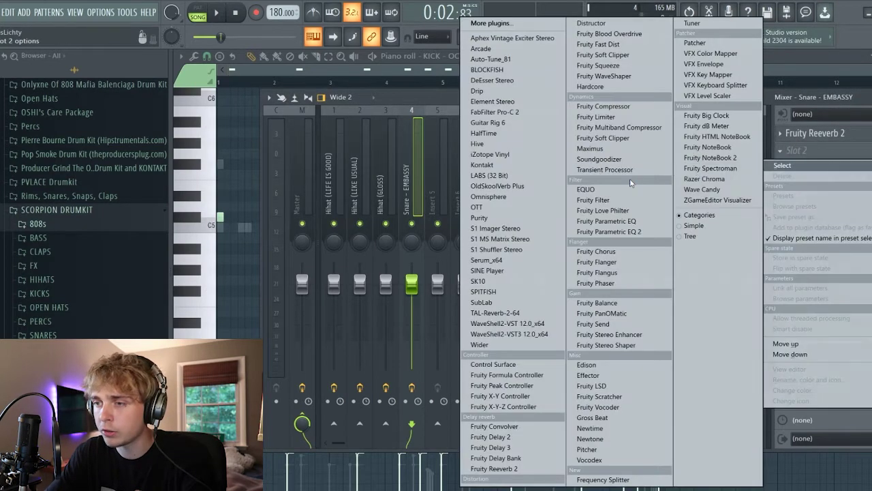
pyautogui.click(509, 437)
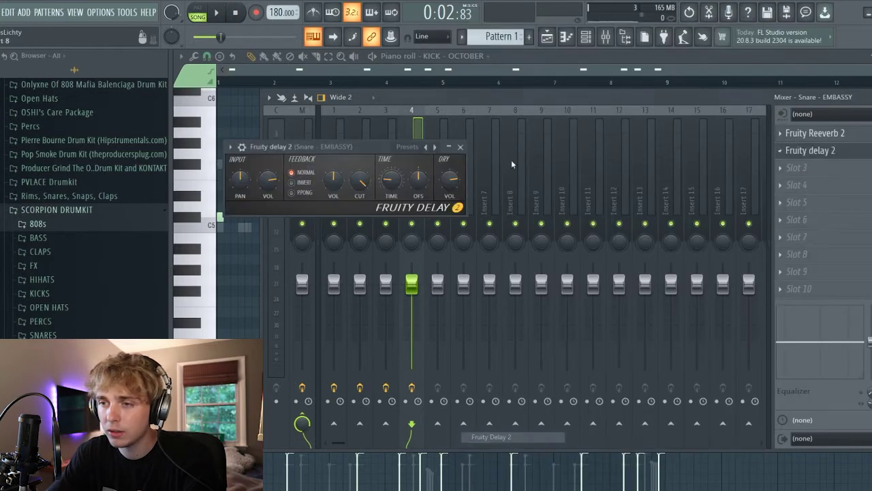
# Step: Lower the feedback cutoff of Fruity Delay 2 on the Snare - EMBASSY mixer track while the beat plays
pyautogui.click(460, 147)
pyautogui.press('space')
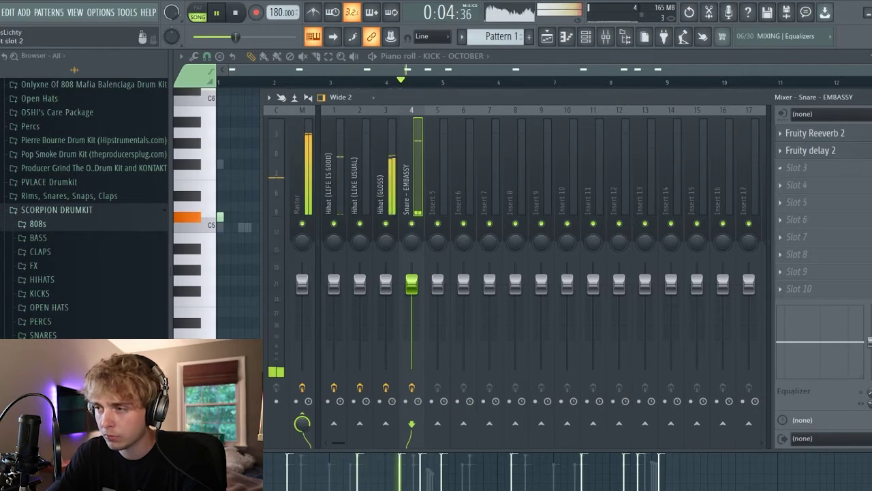
pyautogui.click(811, 150)
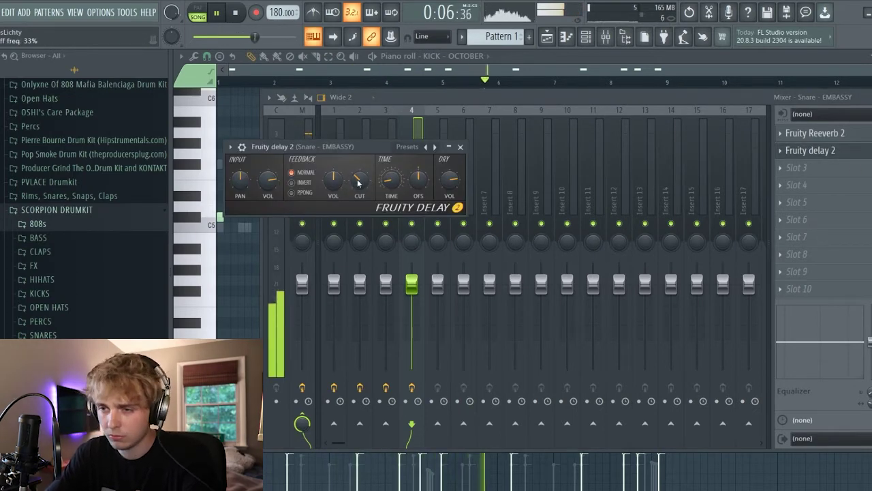
pyautogui.moveTo(360, 180)
pyautogui.mouseDown()
pyautogui.moveTo(360, 129)
pyautogui.moveTo(359, 179)
pyautogui.mouseUp()
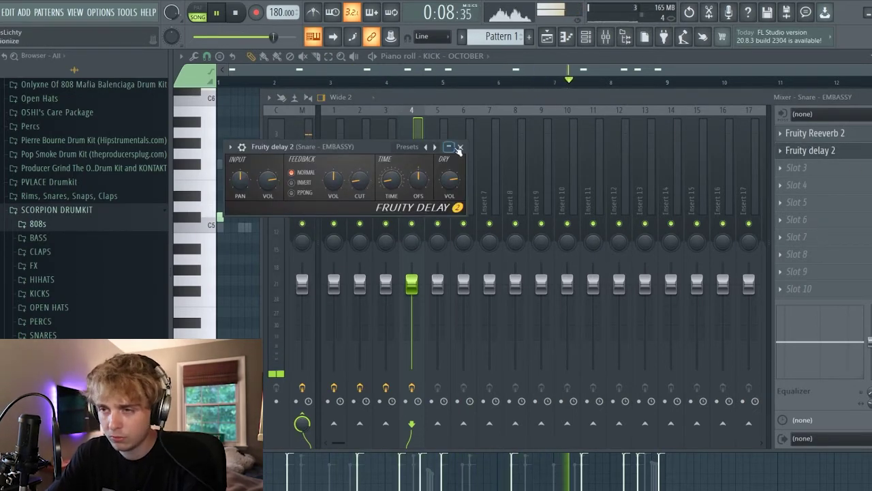
pyautogui.click(460, 148)
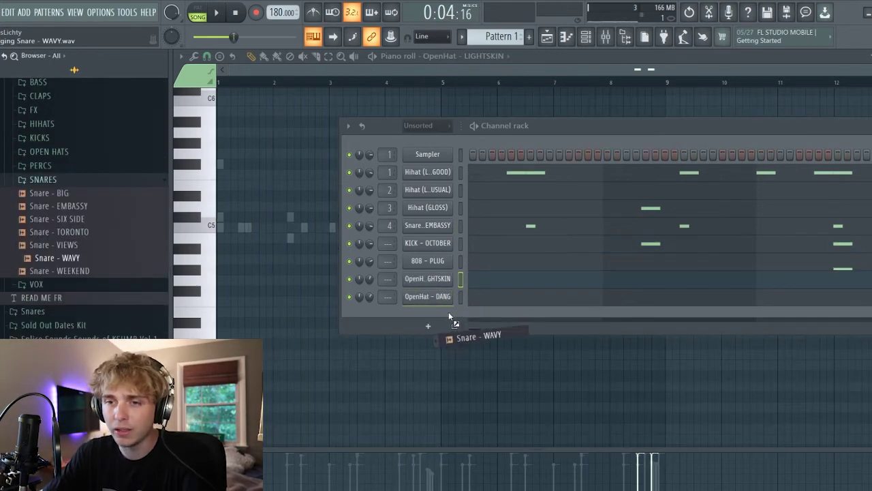
# Step: Add the Snare - WAVY sample as a new channel, paste the snare pattern into it and play the beat
pyautogui.moveTo(452, 318); pyautogui.dragTo(449, 315)
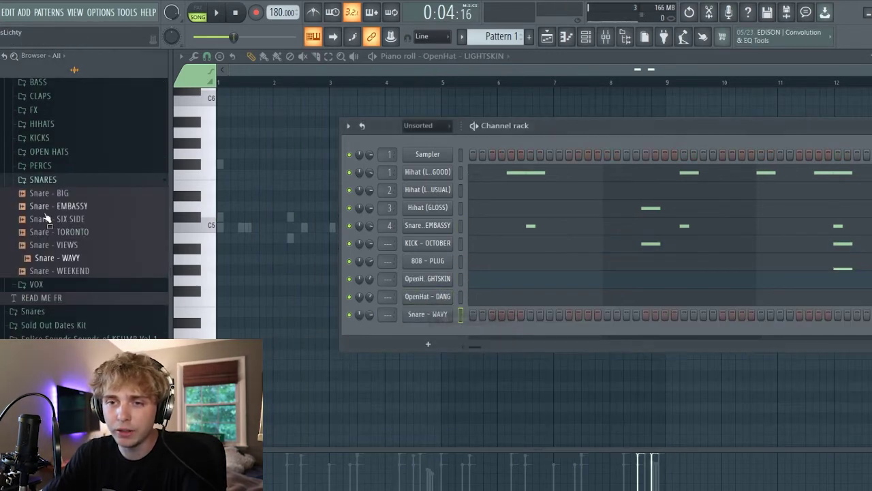
pyautogui.scroll(5, 68, 250)
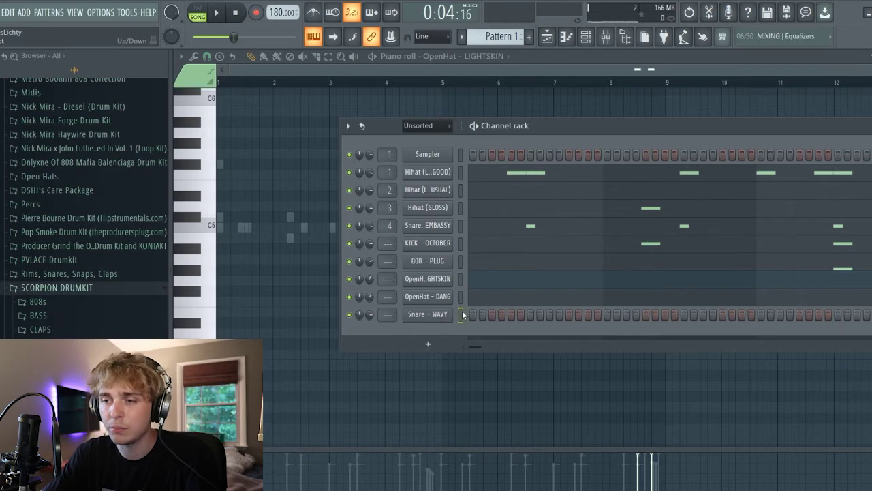
pyautogui.hotkey('ctrl', 'v')
pyautogui.press('space')
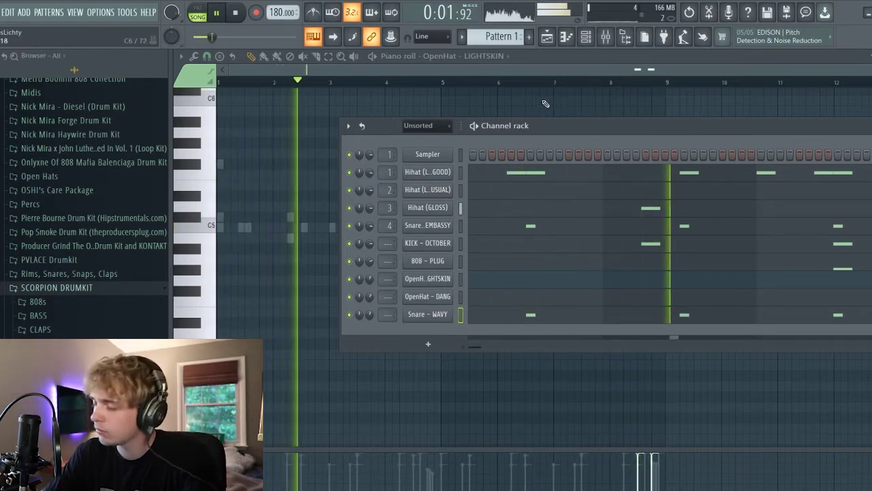
# Step: Audition percussion samples from the SCORPION DRUMKIT's PERCS folder against the playing beat
pyautogui.scroll(-3, 66, 336)
pyautogui.click(41, 321)
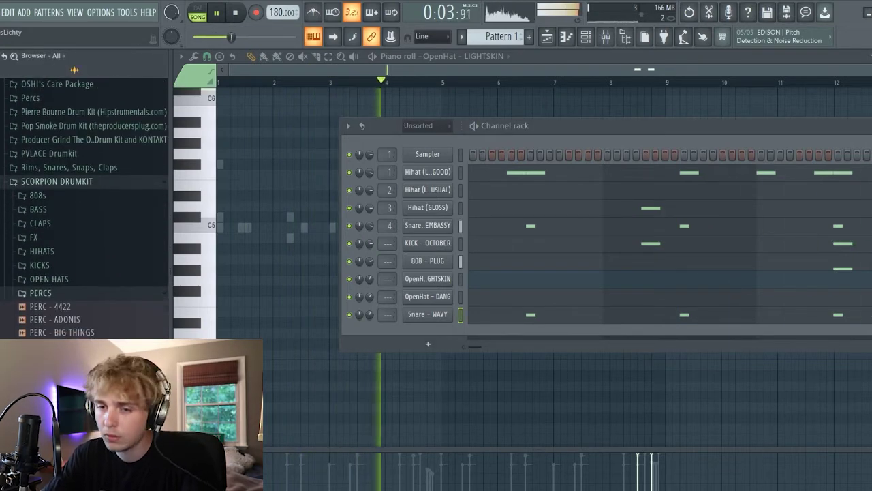
pyautogui.scroll(-5, 54, 286)
pyautogui.click(86, 255)
pyautogui.press('space')
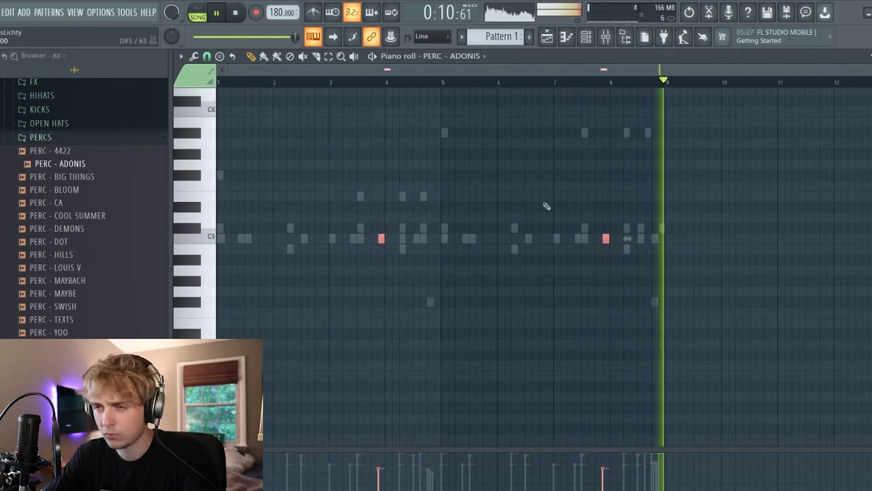
# Step: Reset the pitch shift of the Looperman piano sample in its time-stretching settings
pyautogui.press('F6')
pyautogui.rightClick(413, 222)
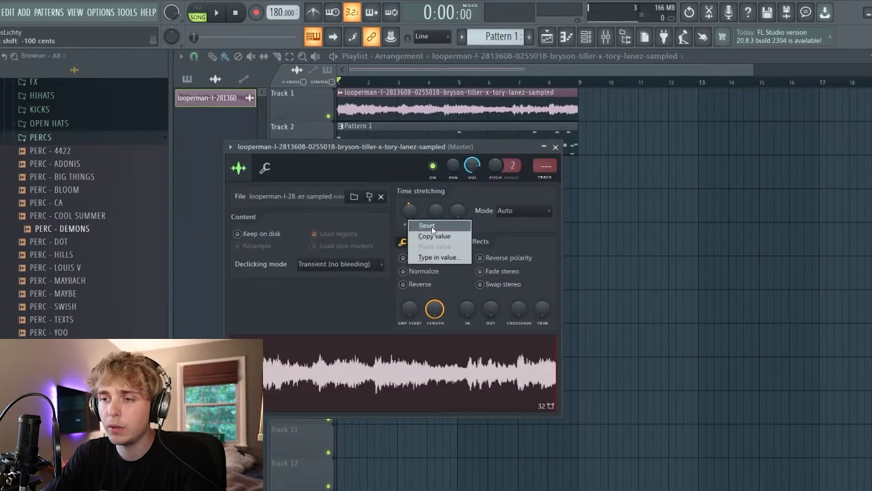
pyautogui.click(432, 230)
pyautogui.click(556, 146)
# Step: Open the 808 - PLUG notes, transpose them up one semitone and drop the two bar 8 notes an octave
pyautogui.press('F6')
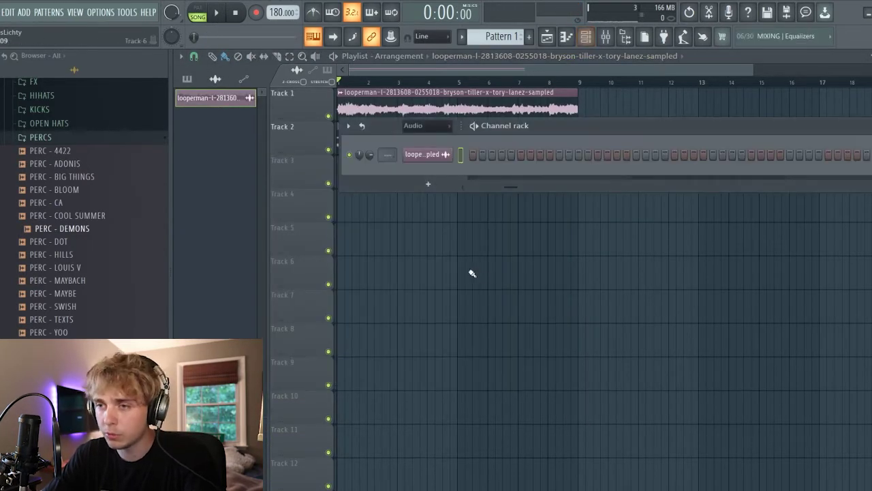
pyautogui.click(421, 164)
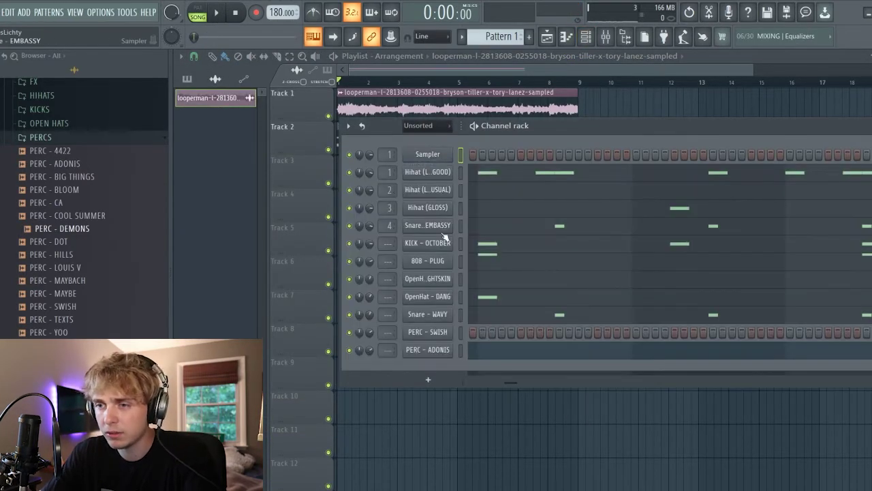
pyautogui.click(467, 264)
pyautogui.press('space')
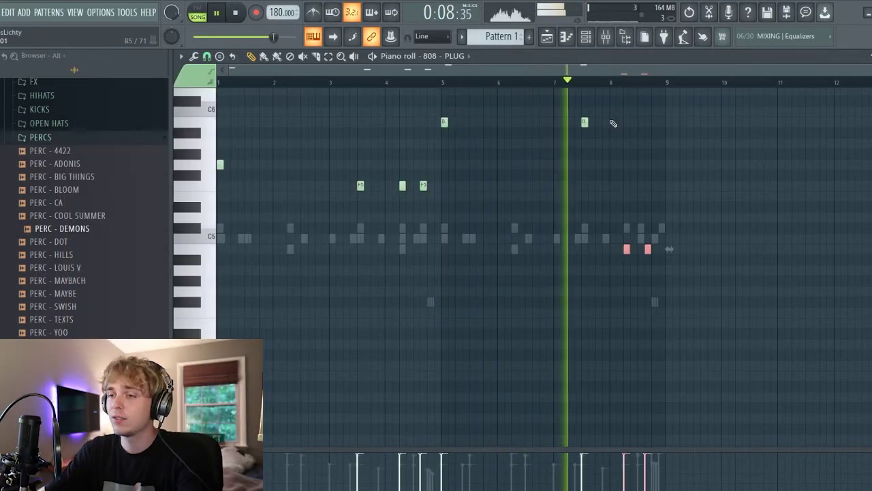
# Step: Play the beat and check the 808 - PLUG notes in bars 5 to 8
pyautogui.scroll(3, 631, 187)
pyautogui.scroll(-2, 518, 184)
pyautogui.click(486, 186)
pyautogui.rightClick(487, 186)
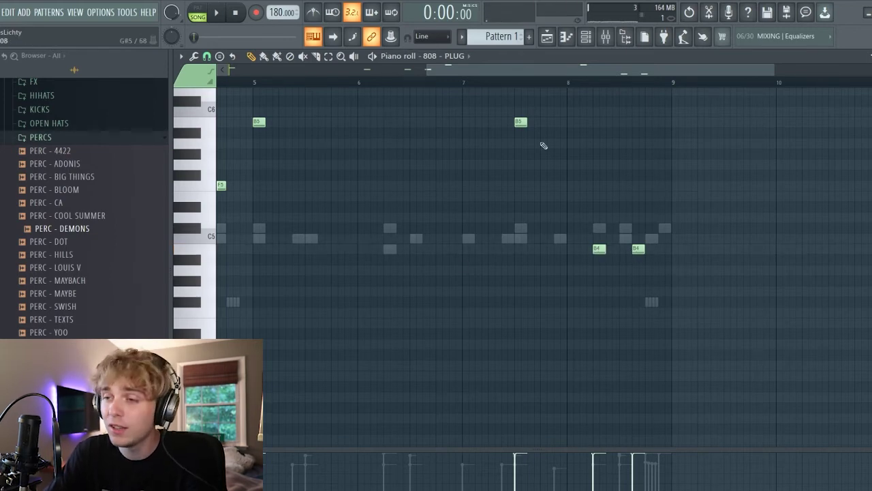
pyautogui.scroll(-3, 555, 109)
pyautogui.press('space')
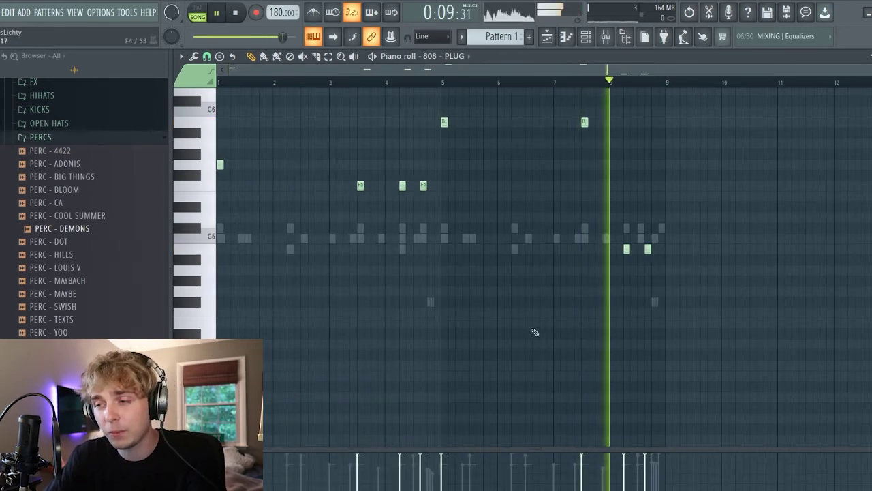
pyautogui.scroll(3, 682, 354)
pyautogui.press('space')
pyautogui.scroll(-3, 813, 307)
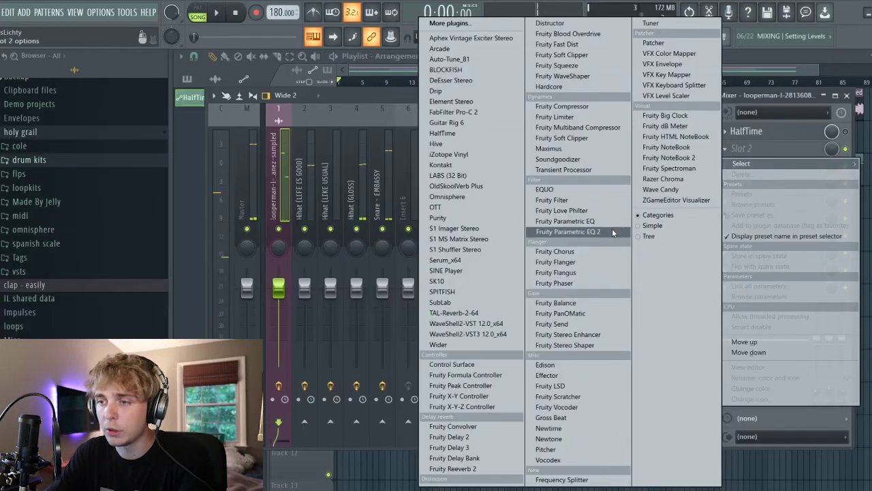
# Step: Add Fruity Parametric EQ 2 in slot 2 of the Looperman sample's mixer track and pull down its first band to cut the lows
pyautogui.click(585, 171)
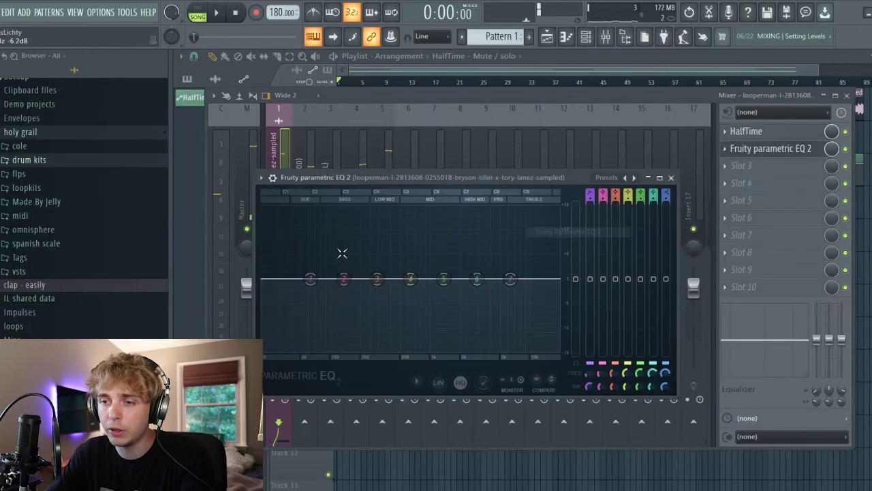
pyautogui.moveTo(310, 278); pyautogui.dragTo(349, 349)
pyautogui.click(671, 178)
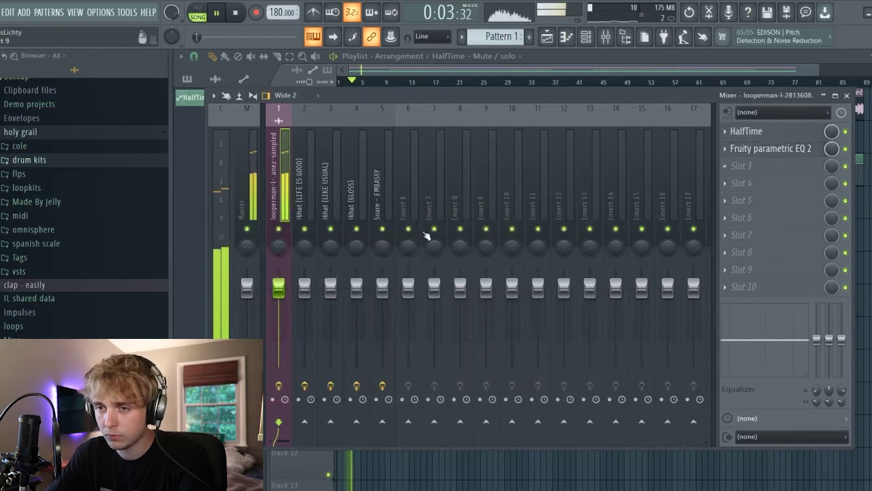
# Step: Play the full arrangement in the playlist and review the HalfTime automation against the loop and pattern clips
pyautogui.click(241, 208)
pyautogui.click(278, 197)
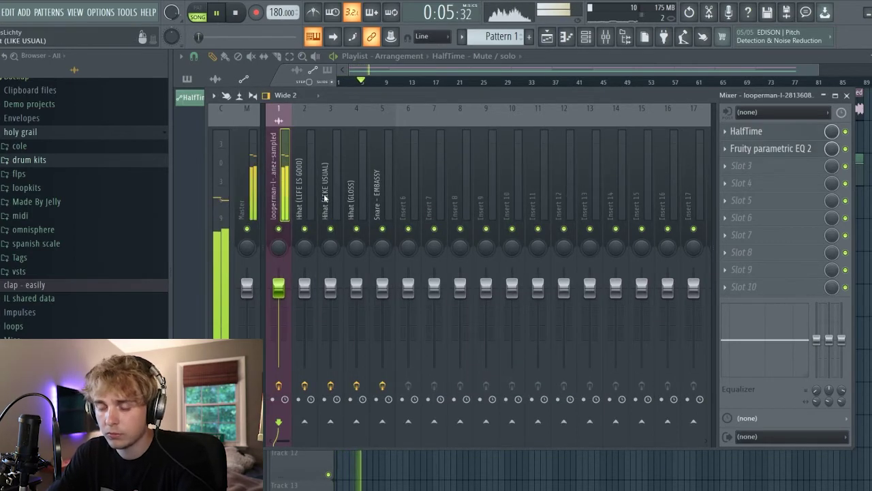
pyautogui.click(462, 63)
pyautogui.scroll(2, 389, 200)
pyautogui.scroll(-2, 457, 214)
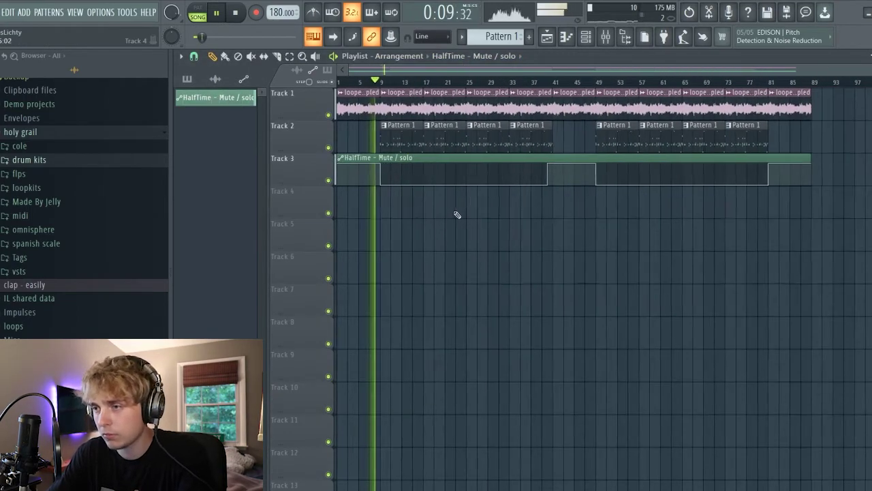
pyautogui.click(516, 260)
pyautogui.hotkey('ctrl', 'z')
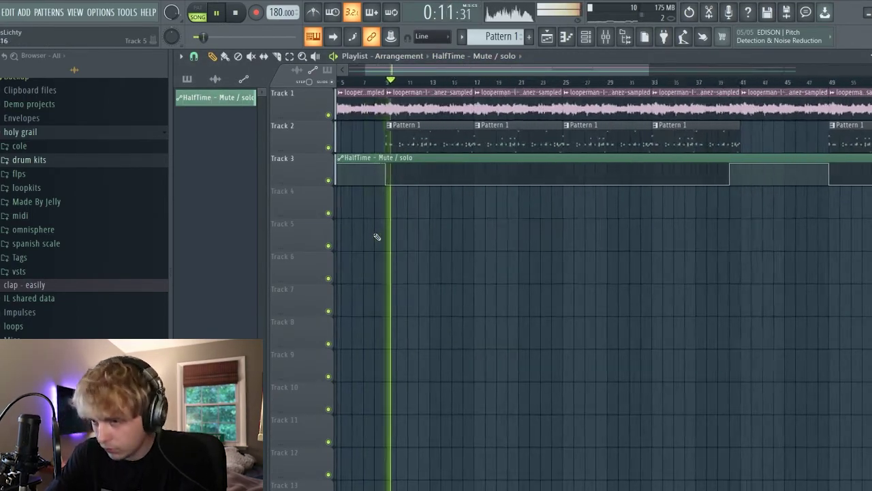
pyautogui.scroll(4, 364, 201)
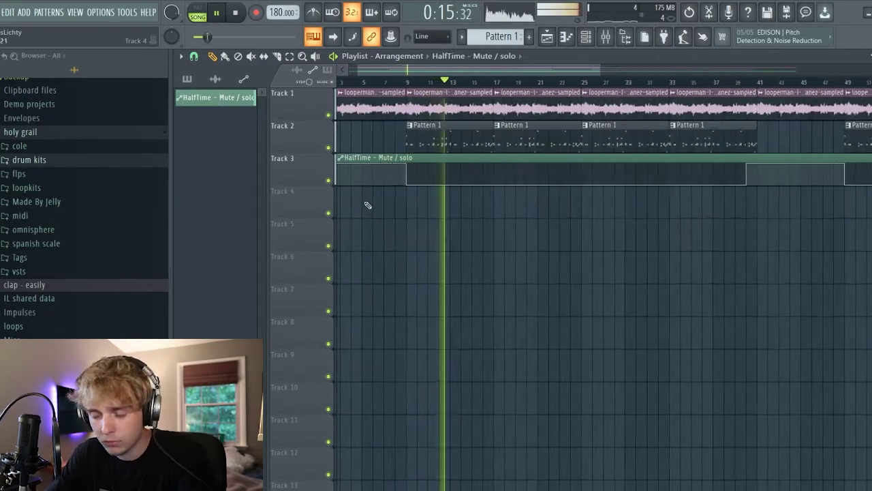
pyautogui.scroll(1, 366, 205)
pyautogui.scroll(-2, 381, 204)
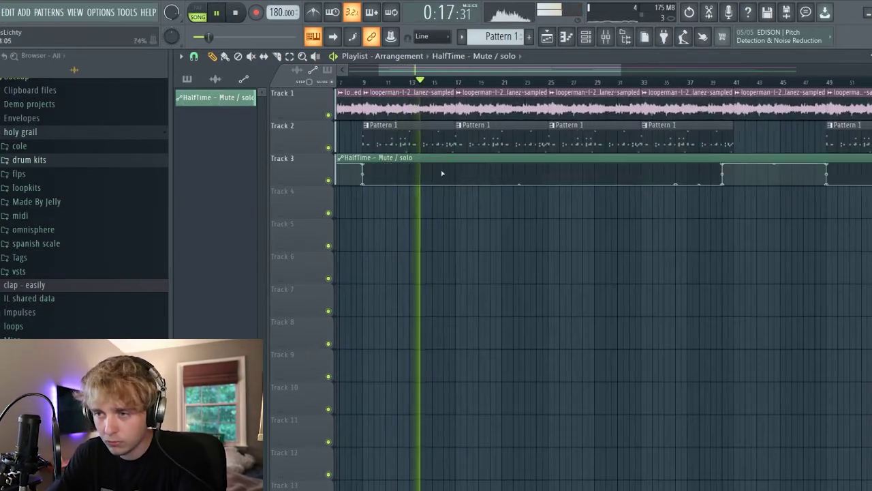
pyautogui.scroll(-1, 395, 214)
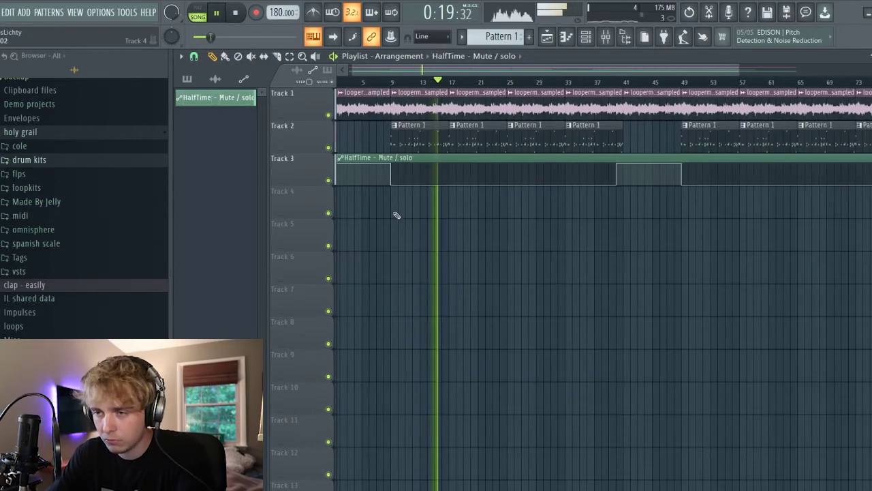
pyautogui.scroll(-2, 394, 212)
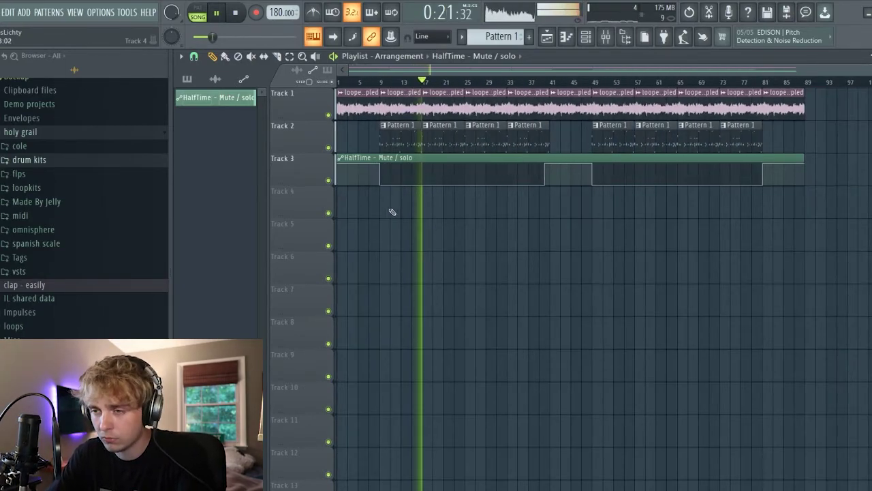